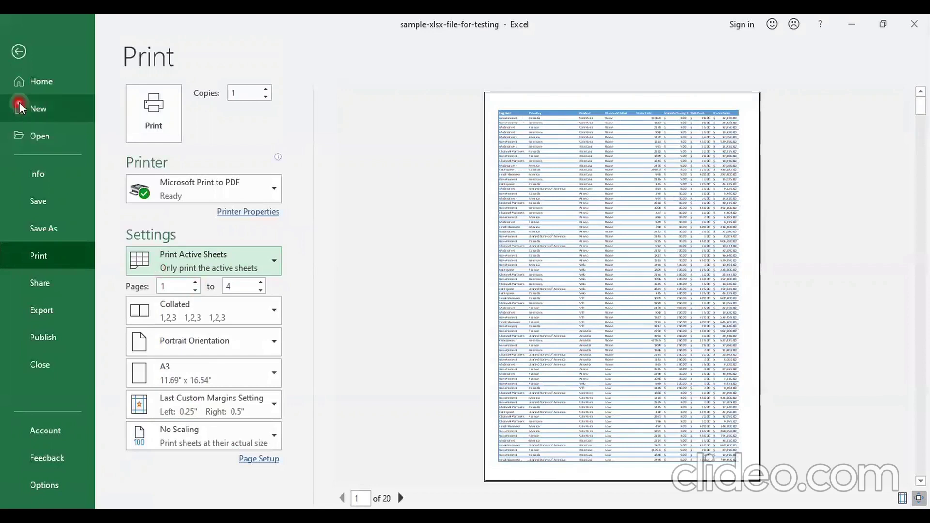
# Step: Leave the print preview and look through Sheet2, Sheet3 and Sheet4, ending back on Sheet1
pyautogui.click(18, 52)
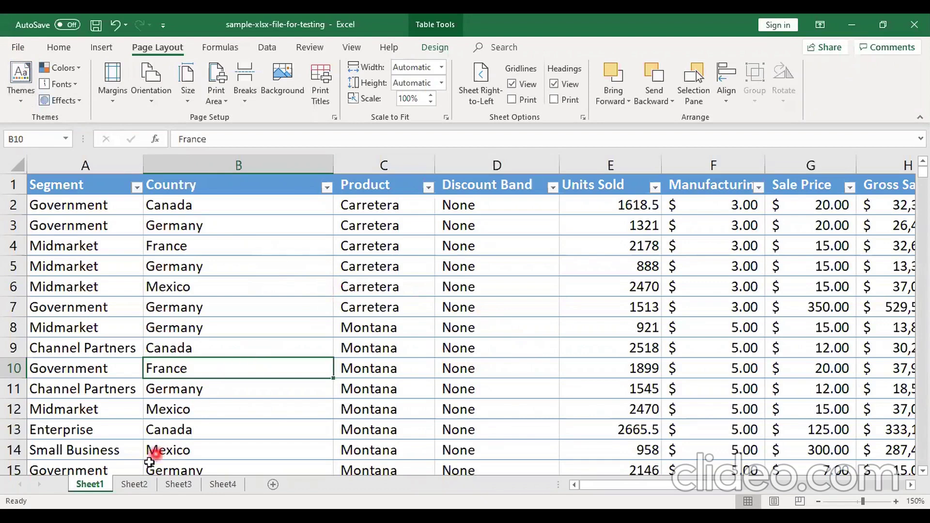
pyautogui.click(131, 484)
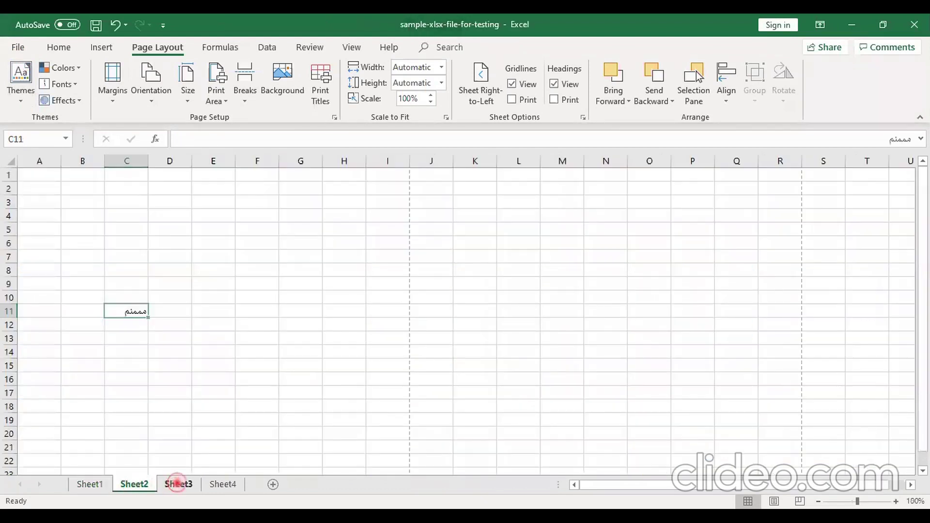
pyautogui.click(178, 484)
pyautogui.click(223, 485)
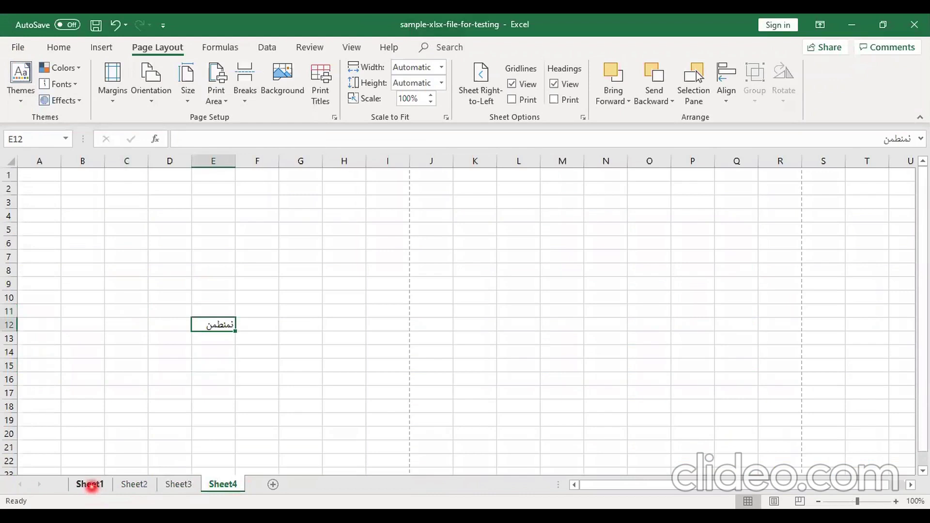
pyautogui.click(90, 485)
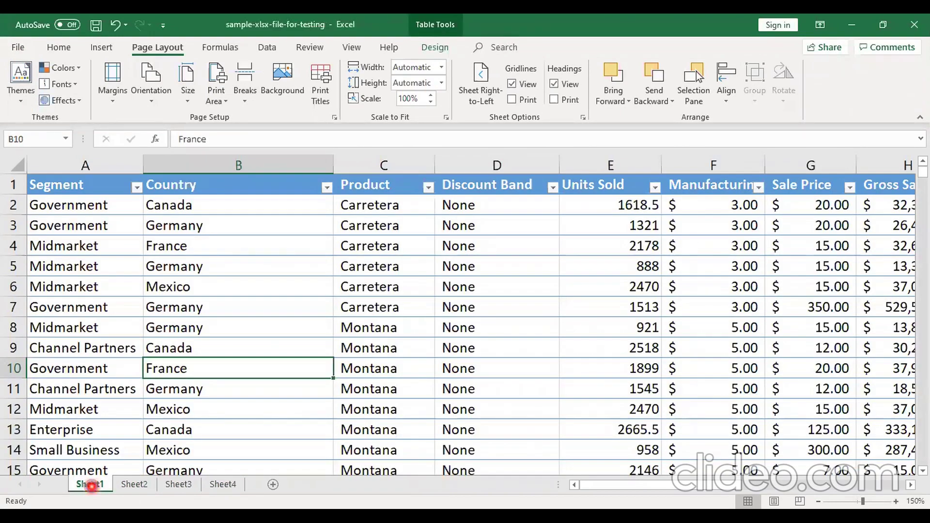
# Step: Set Sheet1's print scope to Print Entire Workbook in the print settings and return to the worksheet
pyautogui.hotkey('ctrl', 'p')
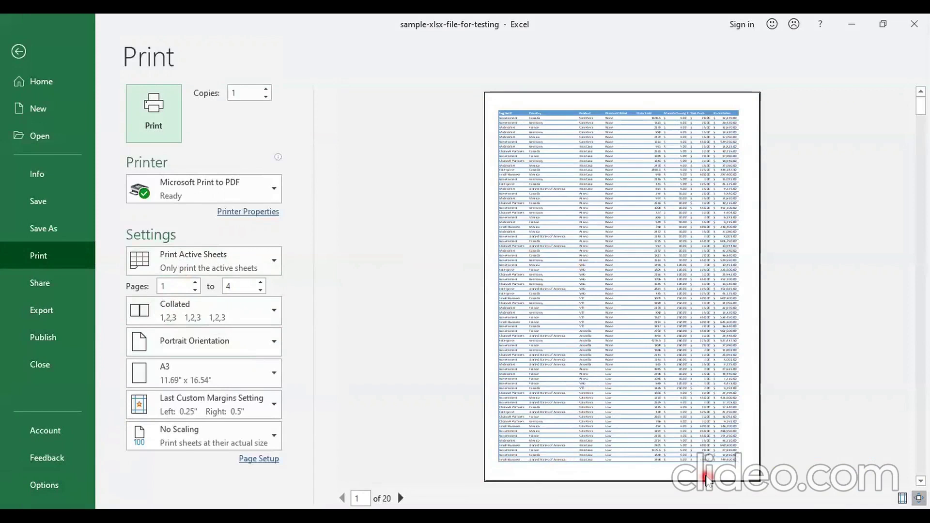
pyautogui.press('Return')
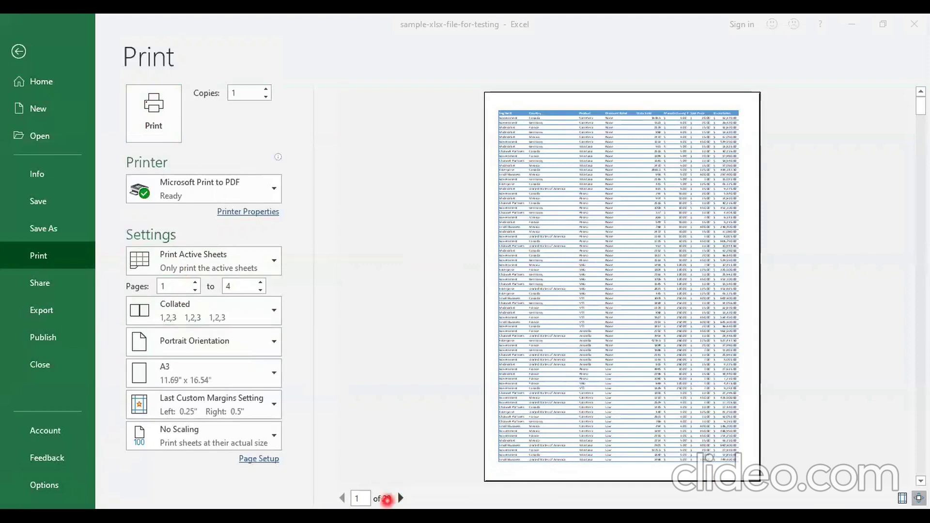
pyautogui.click(265, 263)
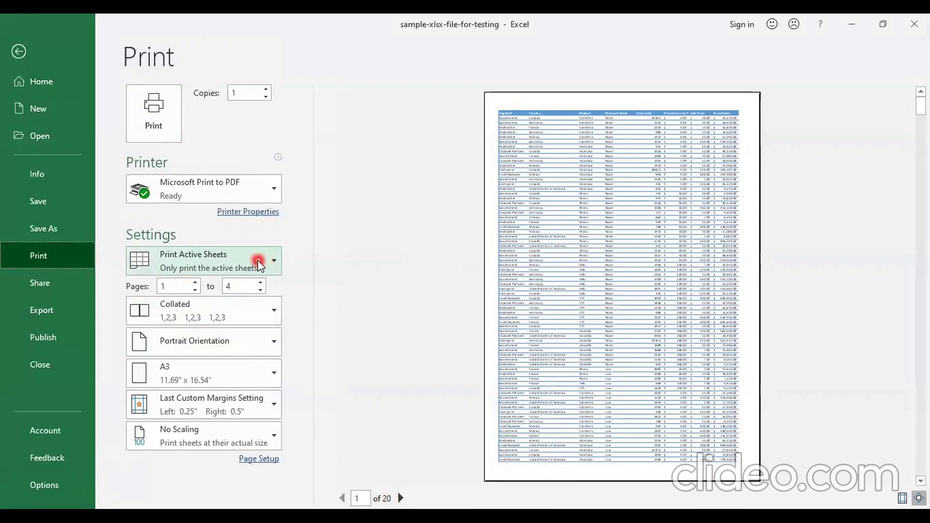
pyautogui.click(258, 265)
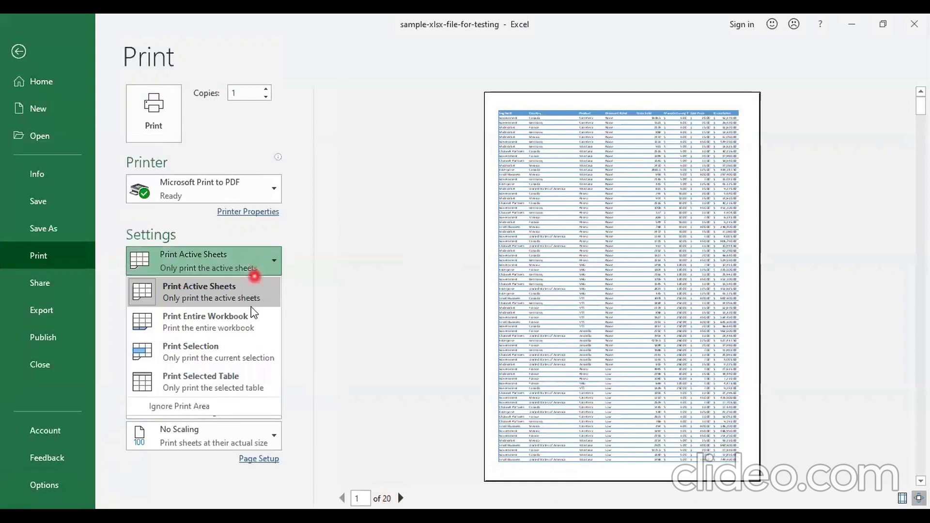
pyautogui.click(248, 329)
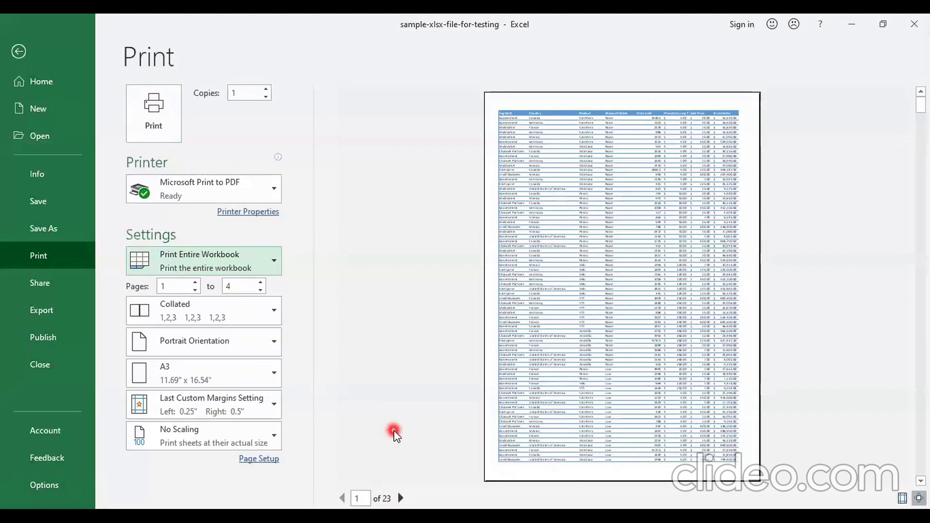
pyautogui.press('Escape')
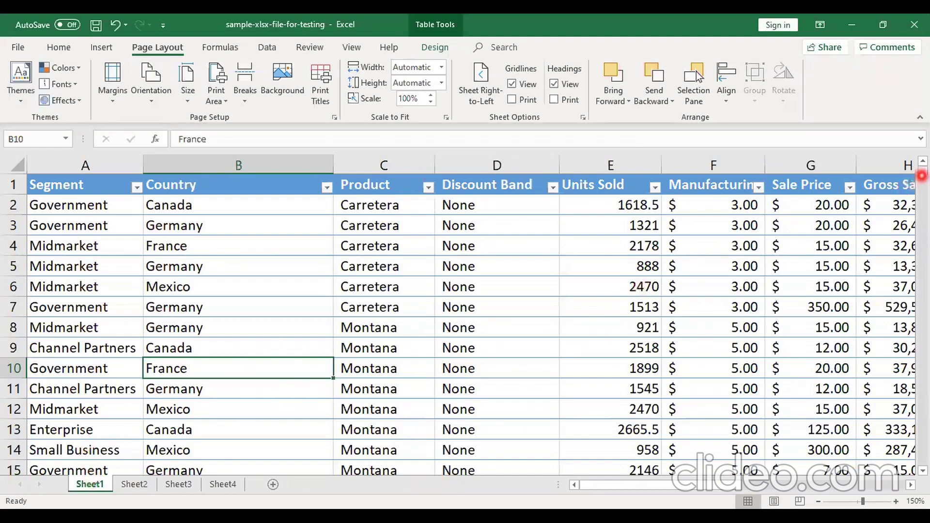
# Step: Examine the lower rows of Sheet1 and the contents of Sheet2, Sheet3 and Sheet4
pyautogui.moveTo(922, 175); pyautogui.dragTo(920, 438)
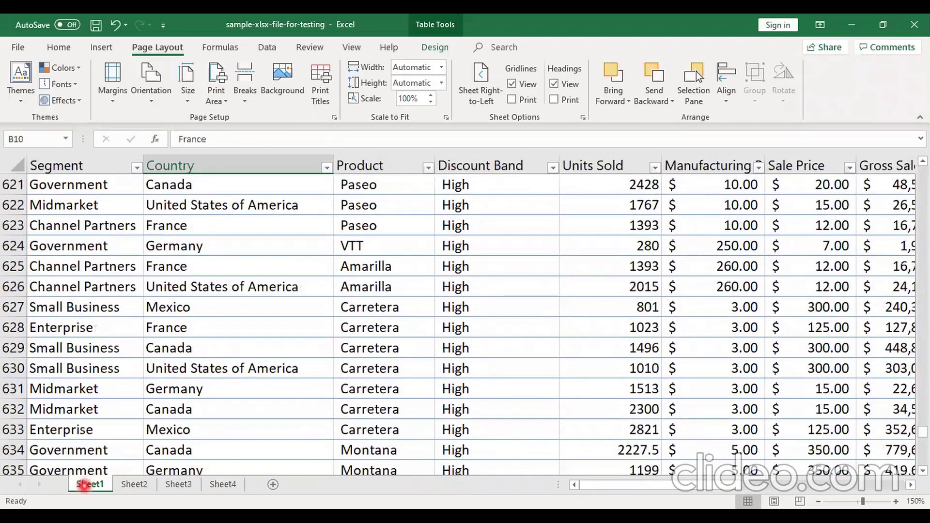
pyautogui.click(138, 485)
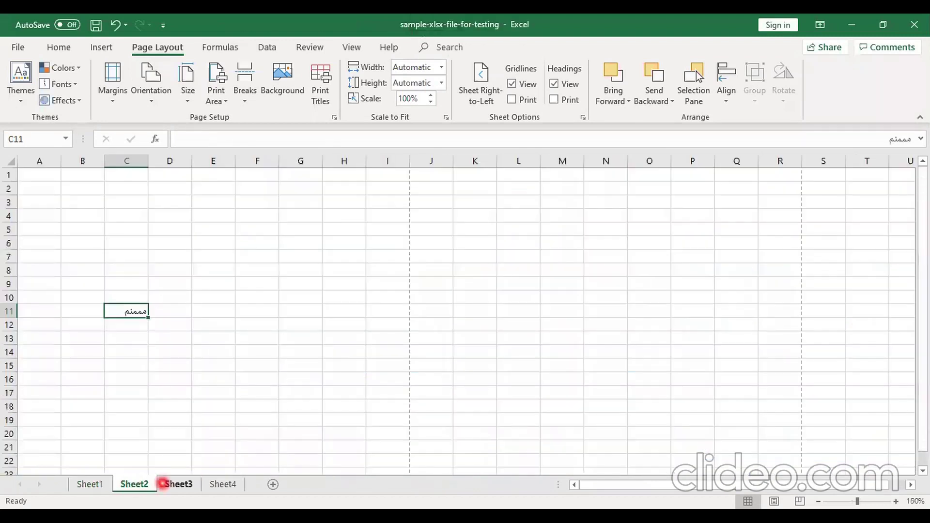
pyautogui.click(172, 483)
pyautogui.click(219, 483)
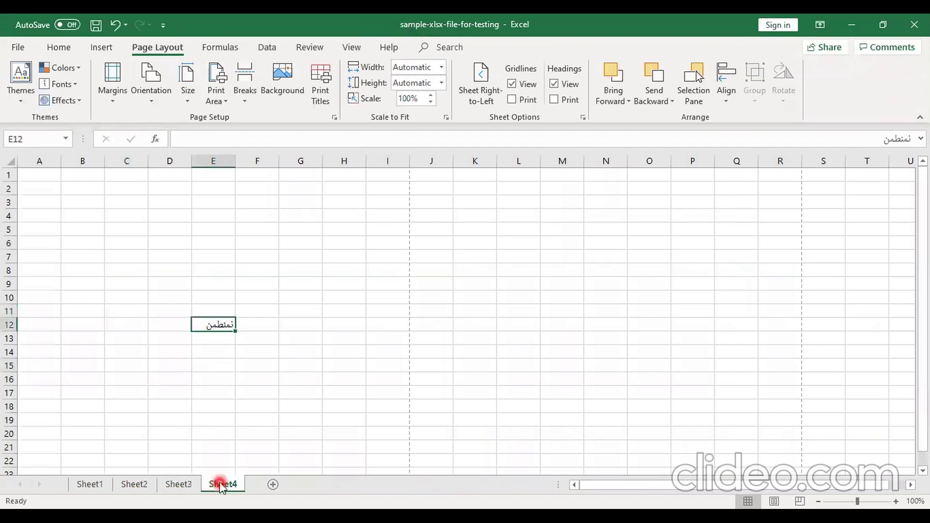
# Step: Set the print scope to Print Active Sheets for Sheet4, check the other scope options and return to the worksheet
pyautogui.click(202, 370)
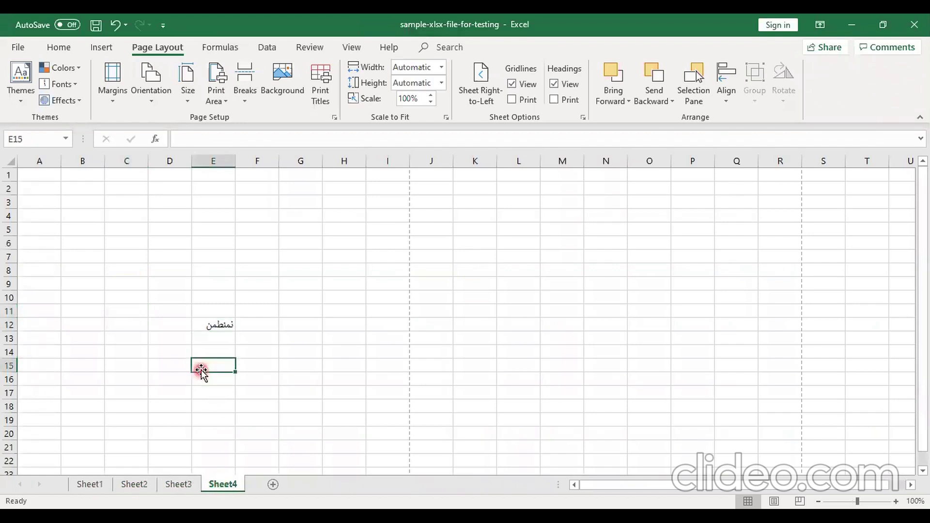
pyautogui.hotkey('ctrl', 'p')
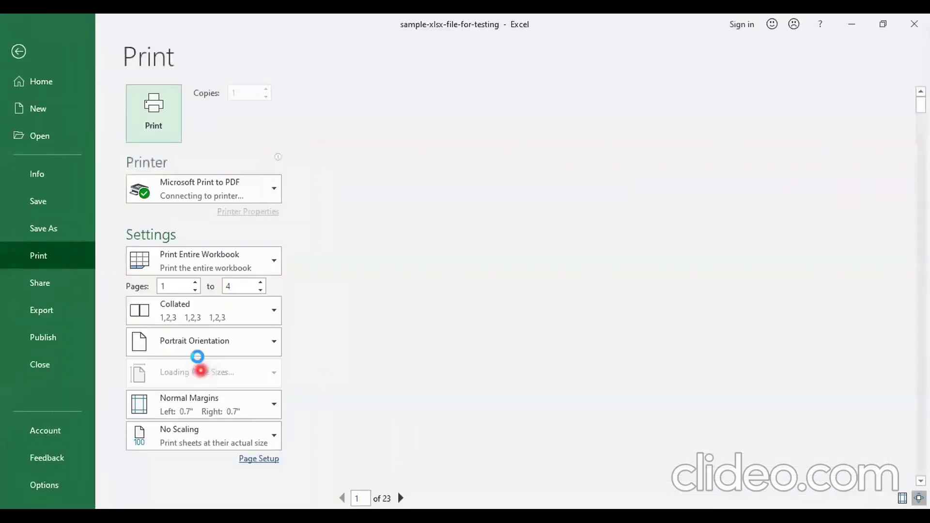
pyautogui.click(237, 263)
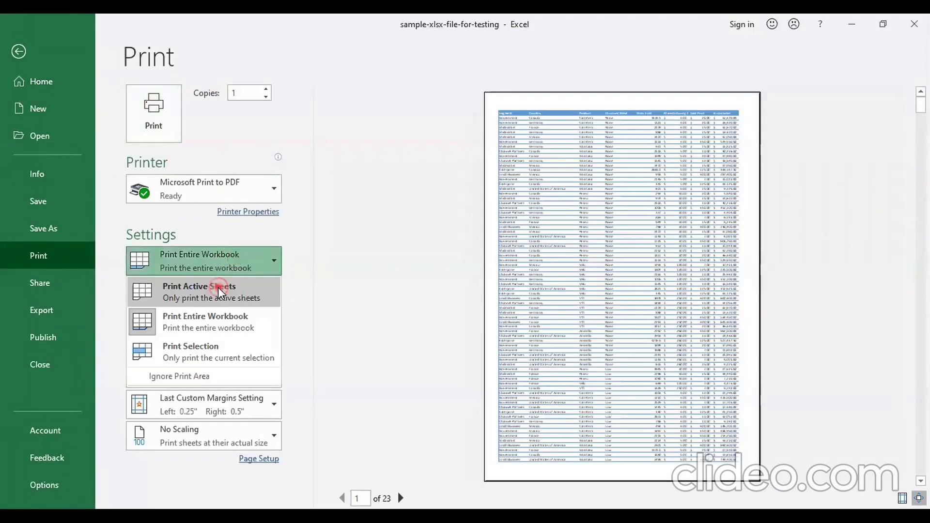
pyautogui.click(252, 296)
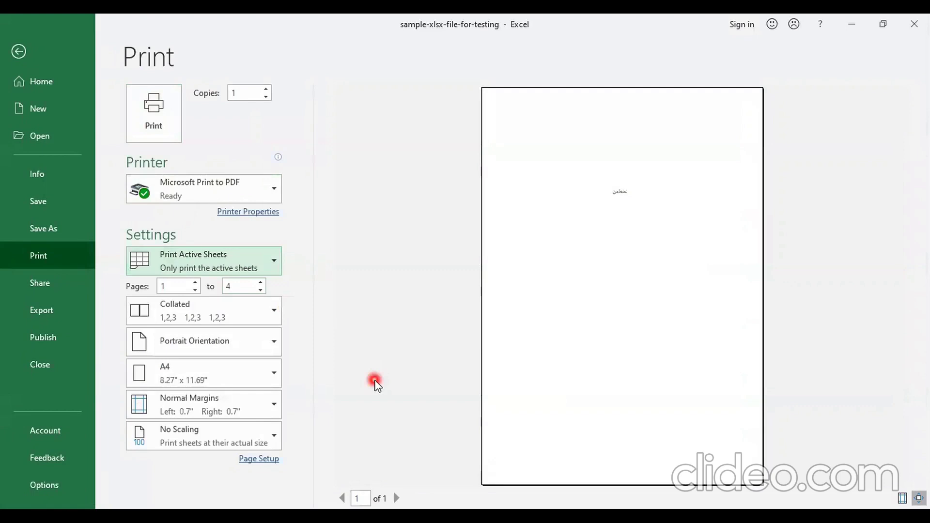
pyautogui.click(269, 266)
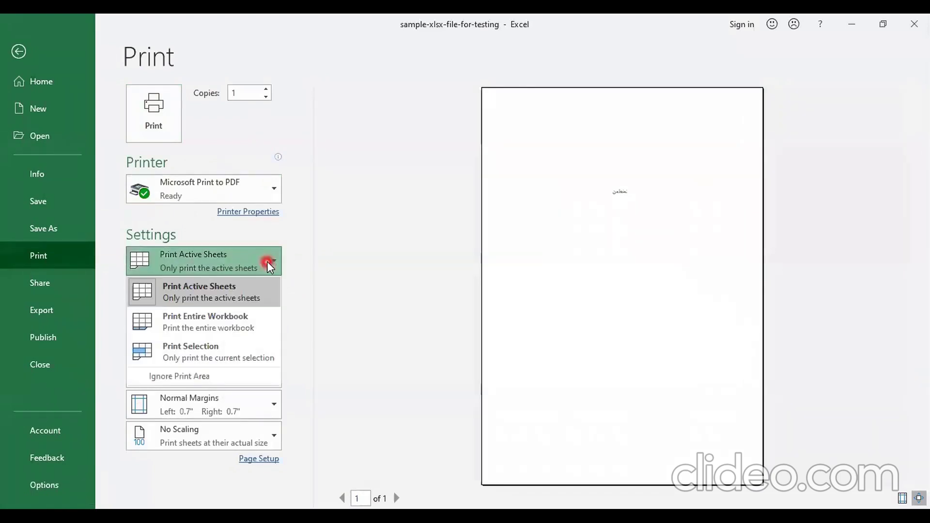
pyautogui.click(18, 51)
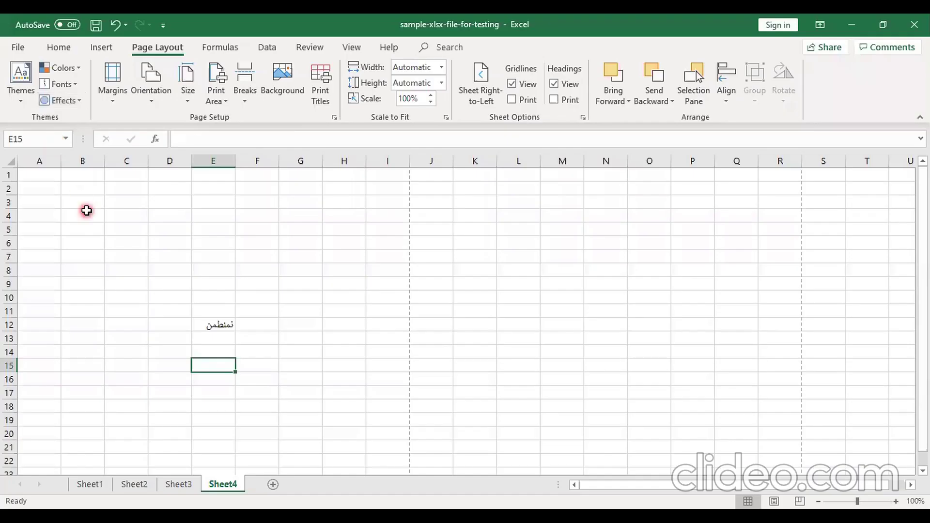
# Step: From Sheet1, set the print scope to Print Entire Workbook and check the preview
pyautogui.click(92, 483)
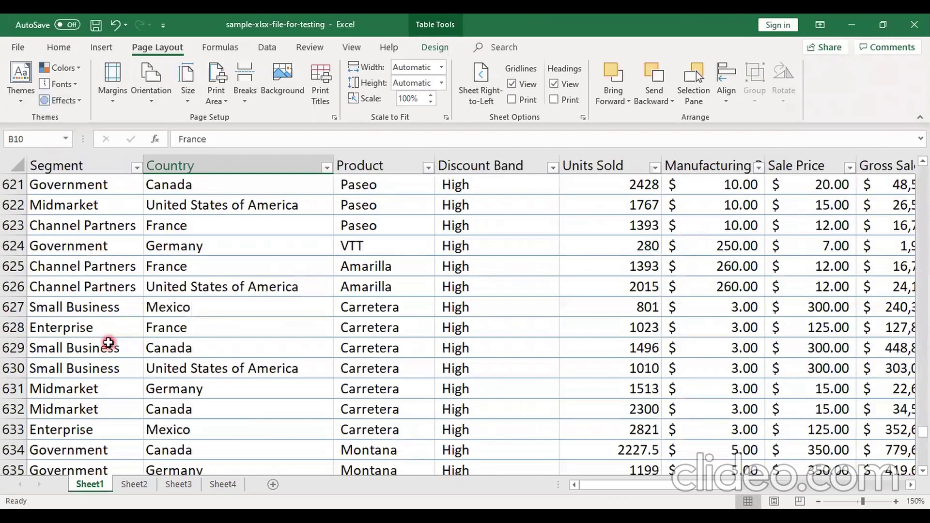
pyautogui.hotkey('ctrl', 'p')
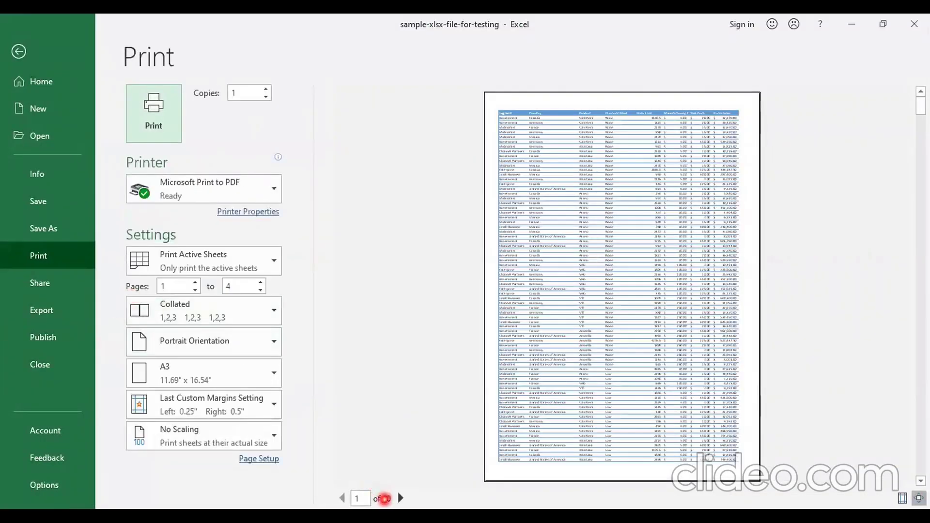
pyautogui.click(250, 265)
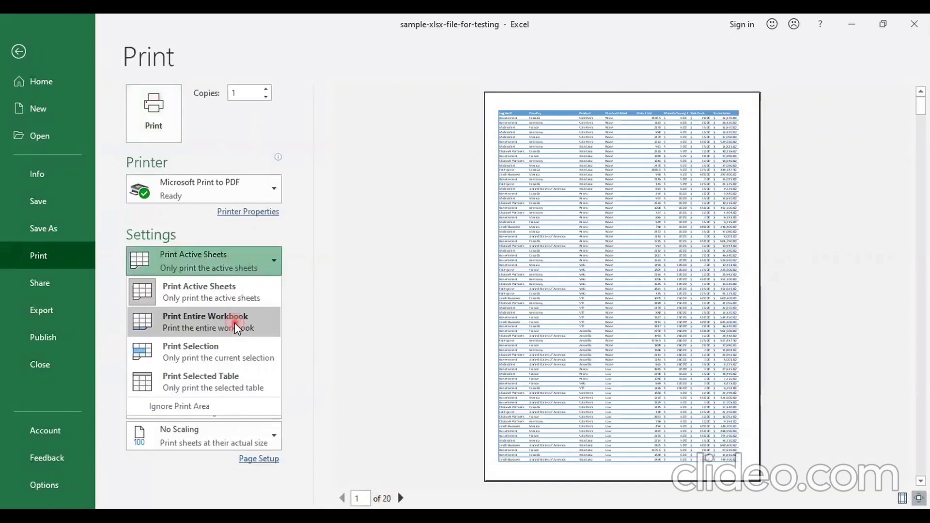
pyautogui.click(235, 322)
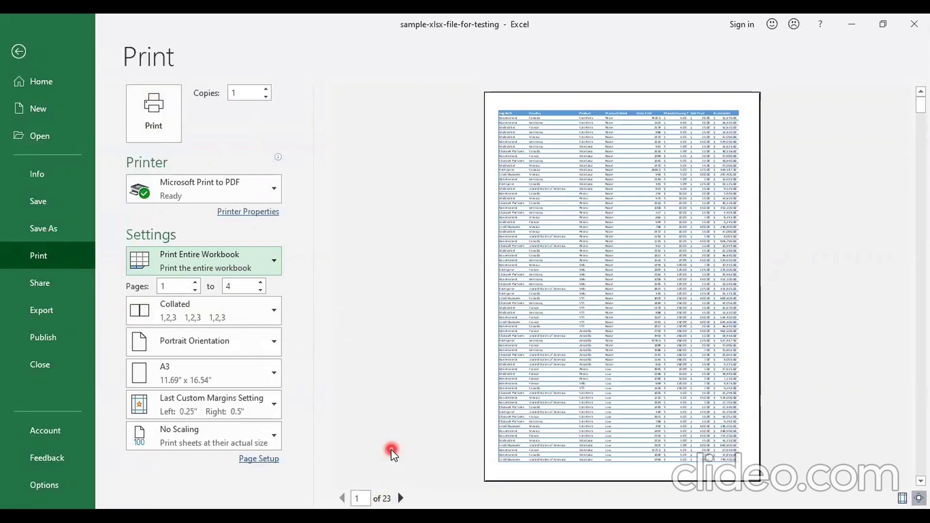
pyautogui.click(357, 339)
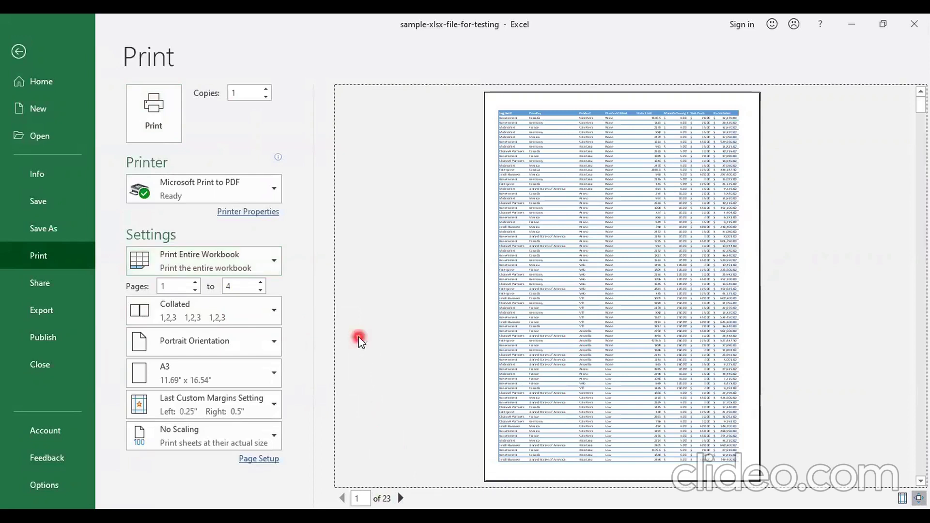
# Step: Choose Microsoft Print to PDF as the printer and set the number of copies to 1
pyautogui.click(191, 196)
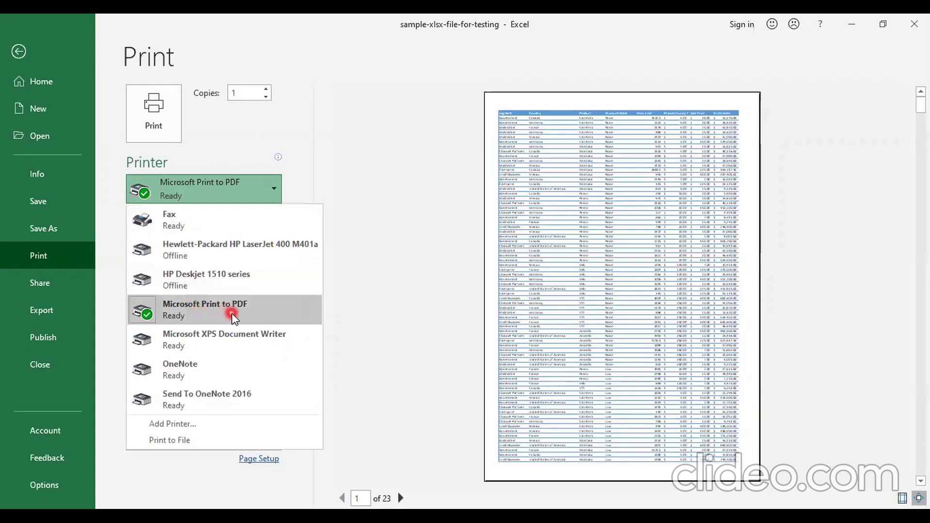
pyautogui.click(220, 315)
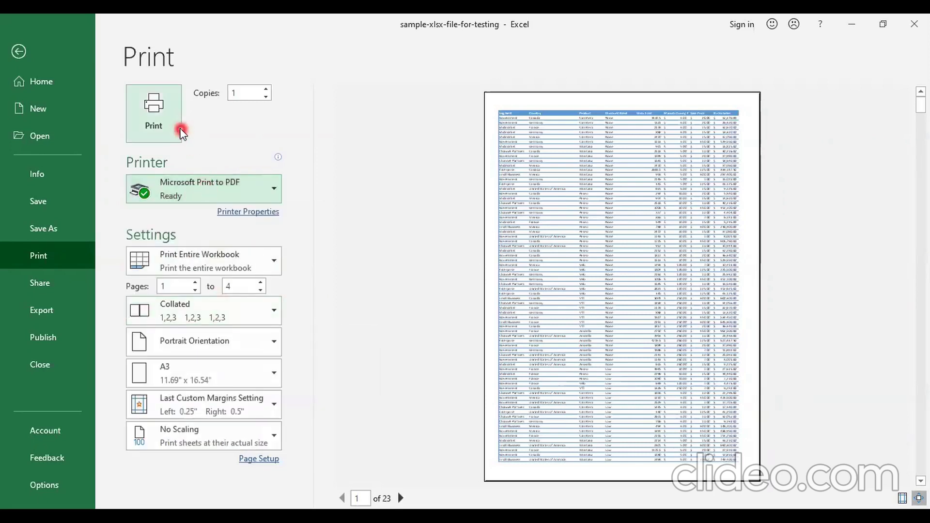
pyautogui.click(266, 97)
pyautogui.click(267, 92)
pyautogui.click(266, 92)
pyautogui.click(267, 92)
pyautogui.click(266, 97)
pyautogui.click(266, 97)
pyautogui.click(267, 97)
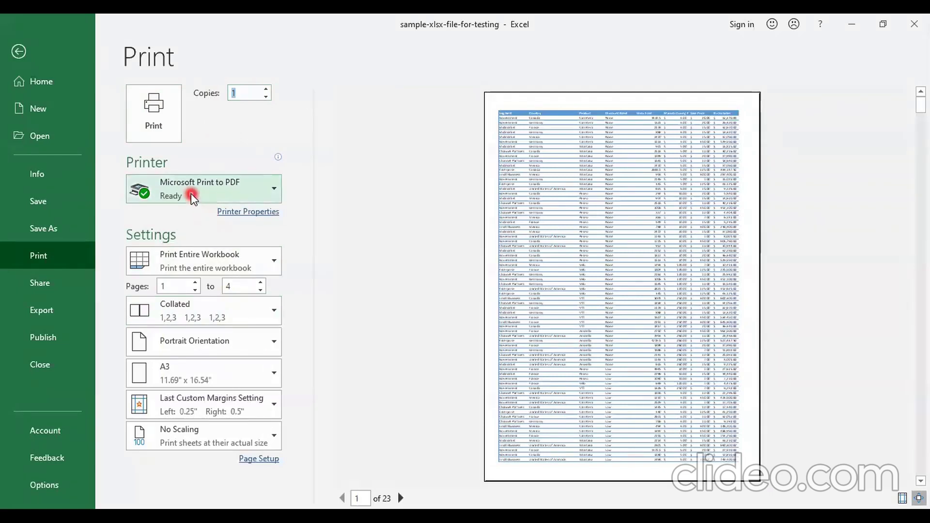
# Step: Start printing the workbook to PDF and cancel saving the output file
pyautogui.click(163, 129)
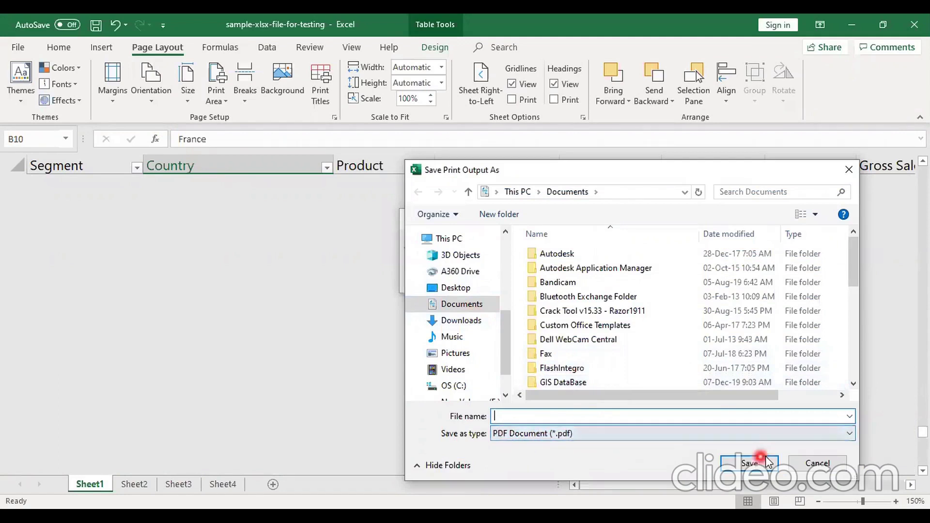
pyautogui.click(816, 465)
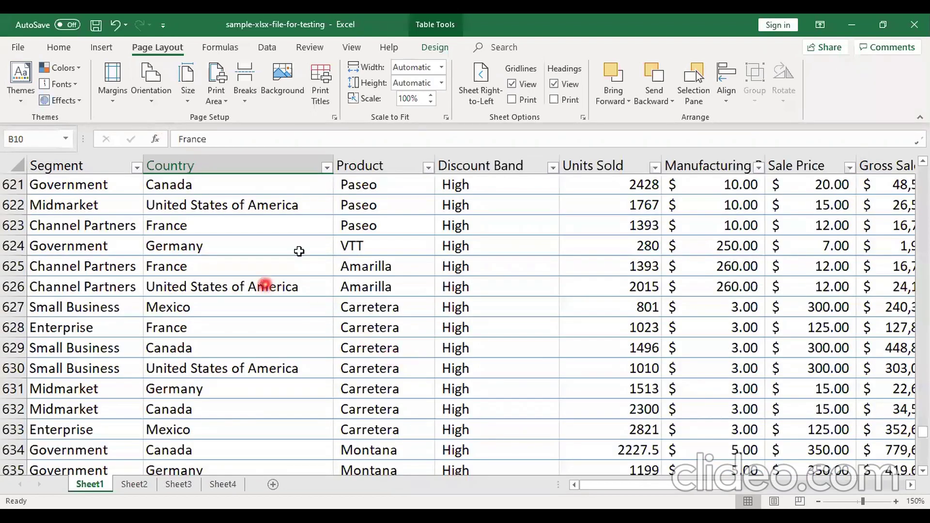
pyautogui.click(479, 72)
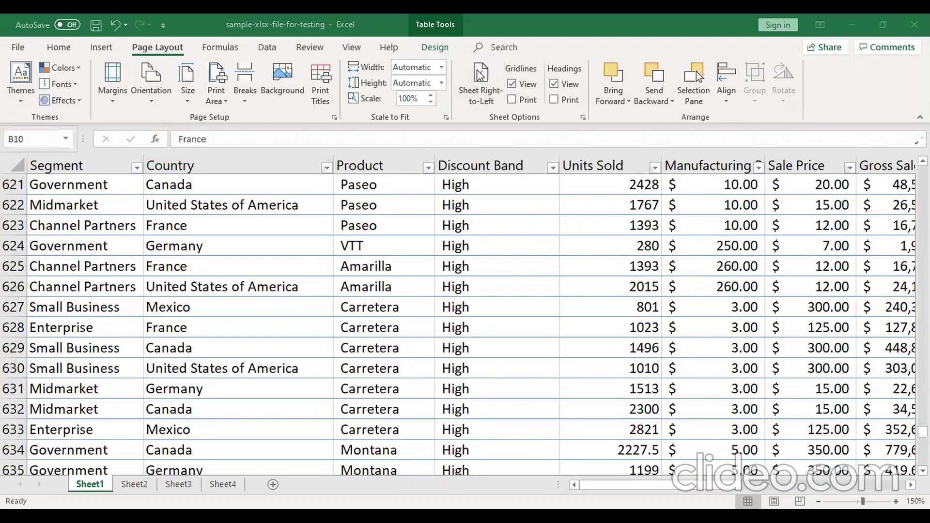
pyautogui.click(204, 202)
# Step: Review the margin and orientation options for Sheet1 and set its paper size to A4
pyautogui.click(58, 47)
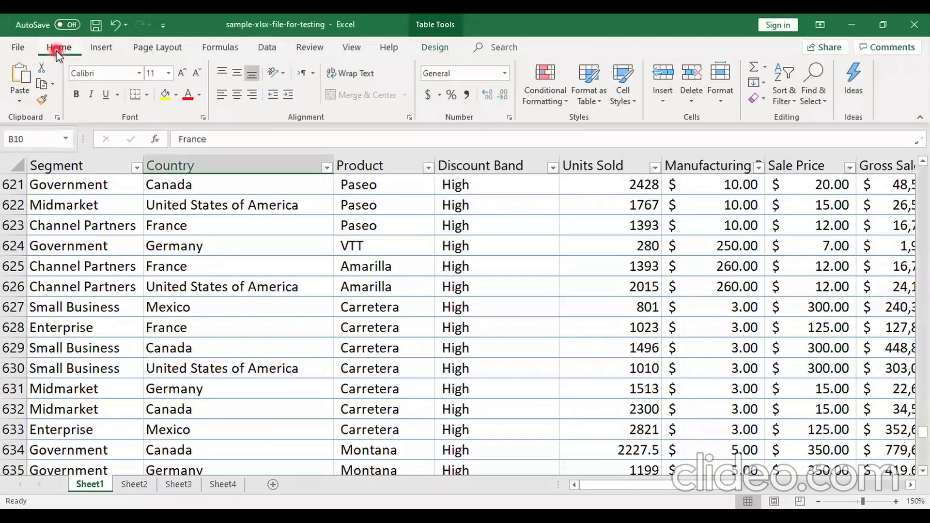
pyautogui.click(153, 47)
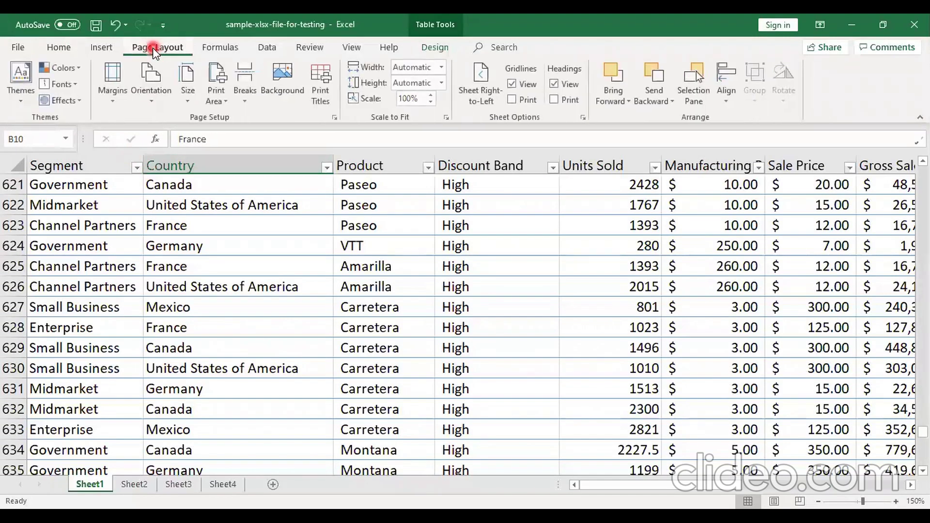
pyautogui.click(112, 75)
pyautogui.click(115, 75)
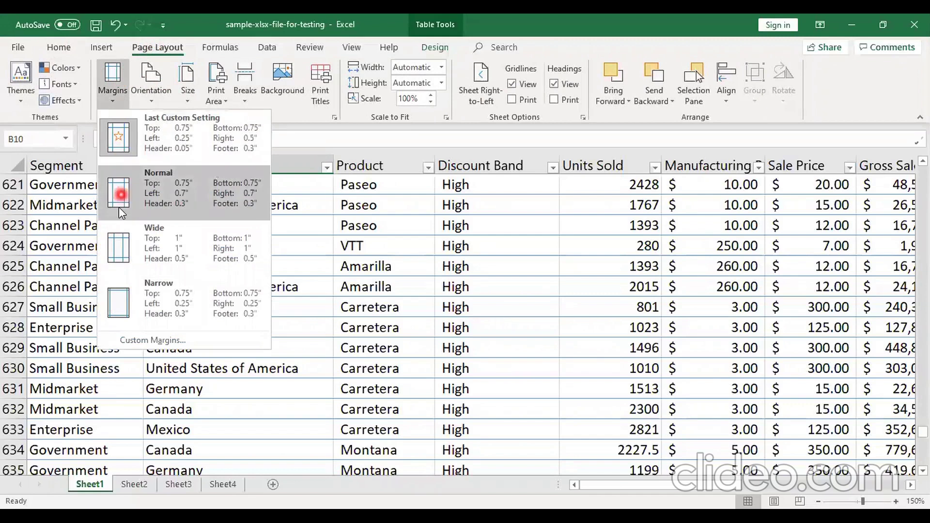
pyautogui.click(156, 81)
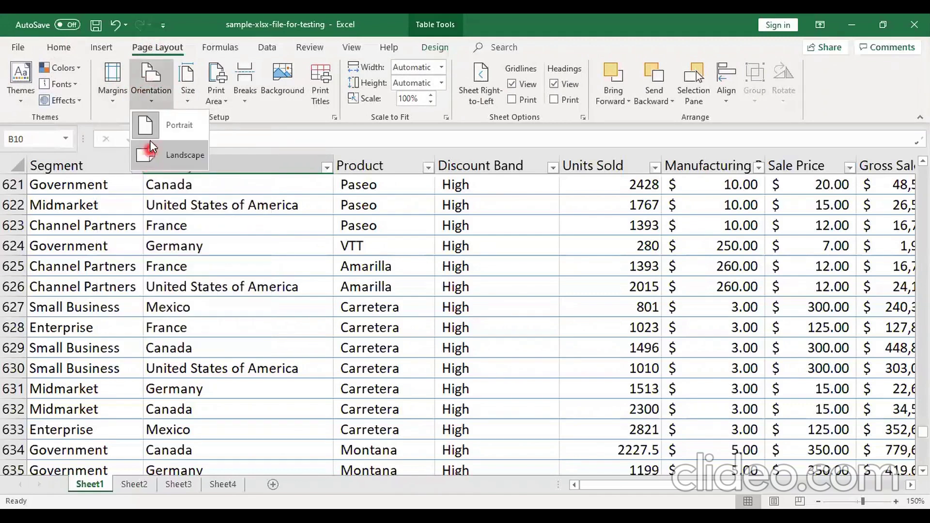
pyautogui.click(191, 80)
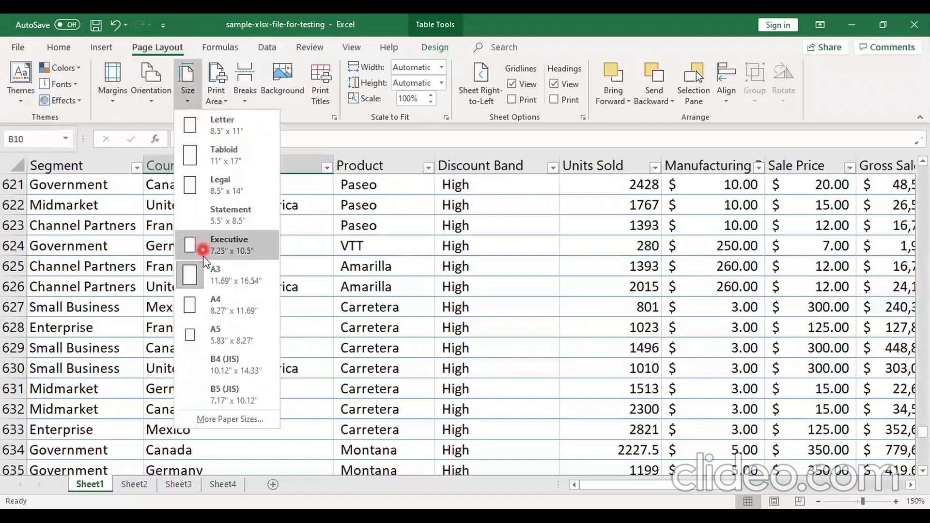
pyautogui.click(191, 307)
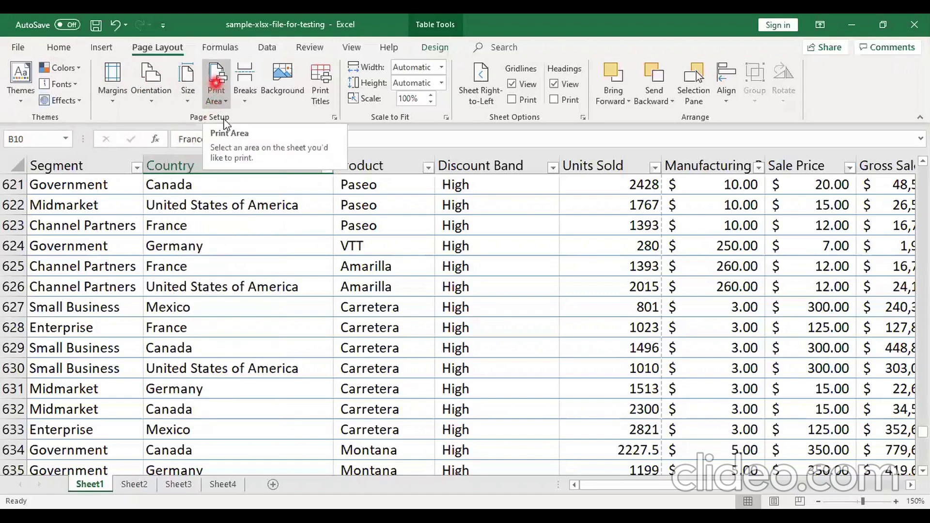
# Step: Set the Country, Product and Discount Band cells in rows 621 to 631 as the print area and check the print preview
pyautogui.click(216, 89)
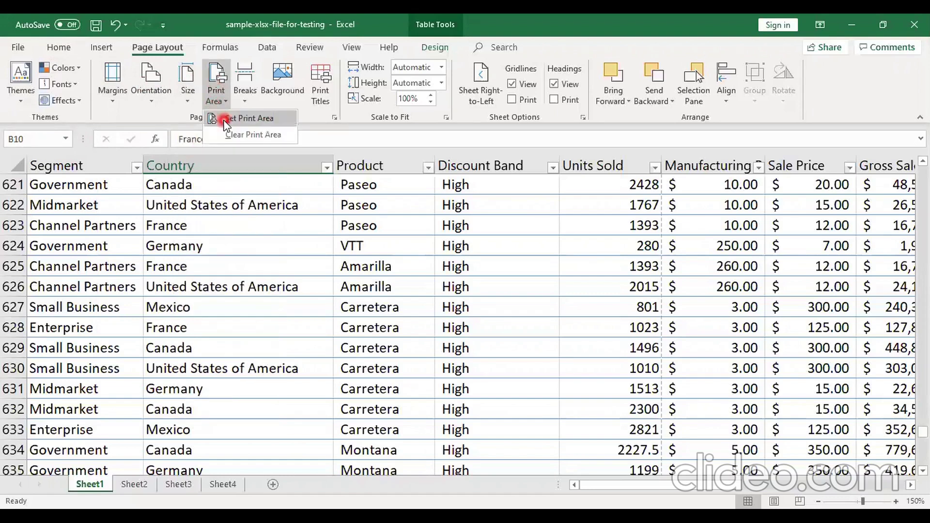
pyautogui.click(215, 228)
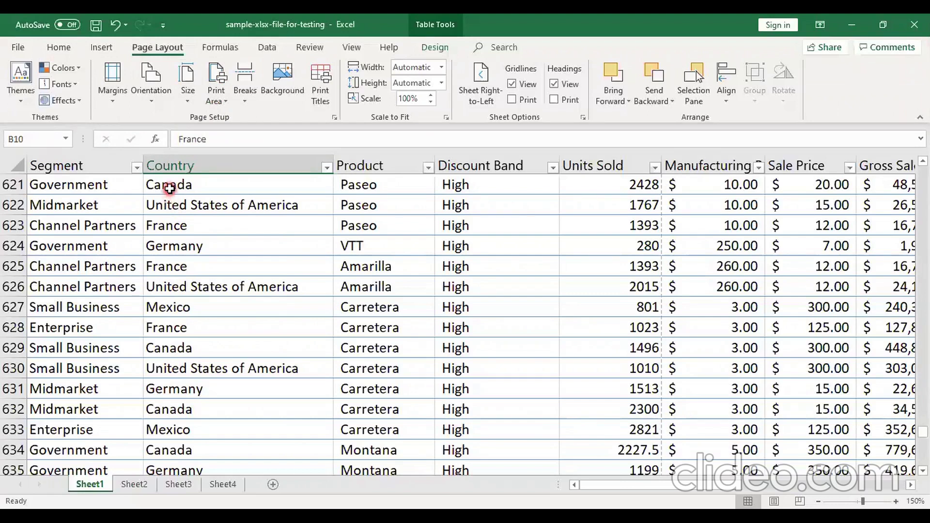
pyautogui.moveTo(170, 188); pyautogui.dragTo(478, 360)
pyautogui.moveTo(489, 373); pyautogui.dragTo(492, 388)
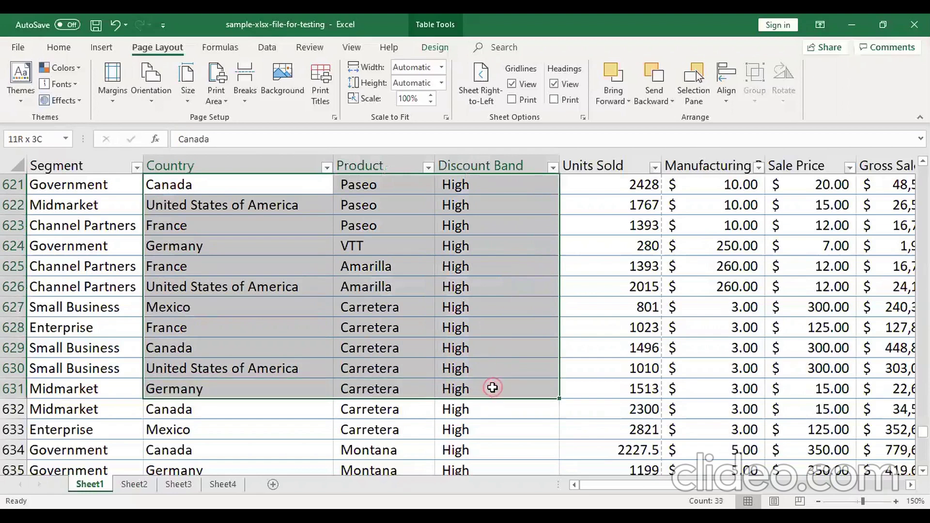
pyautogui.click(220, 103)
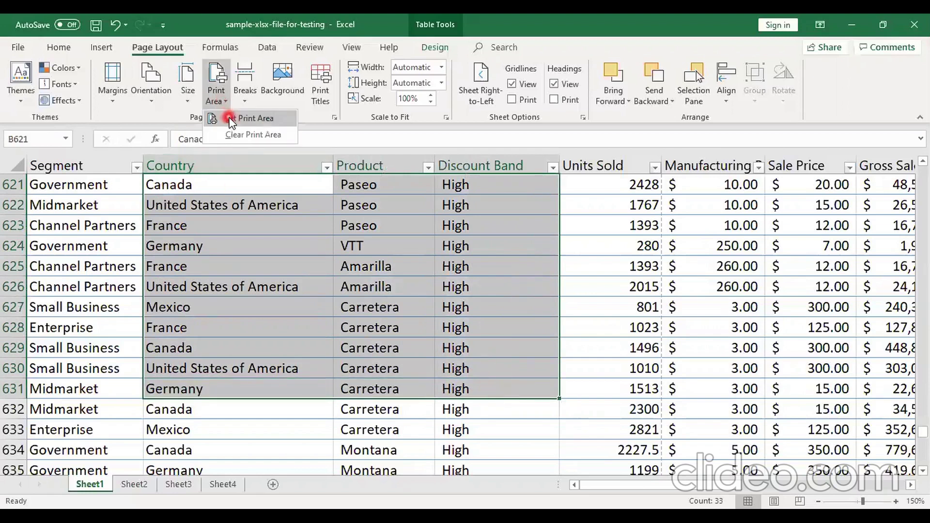
pyautogui.click(231, 119)
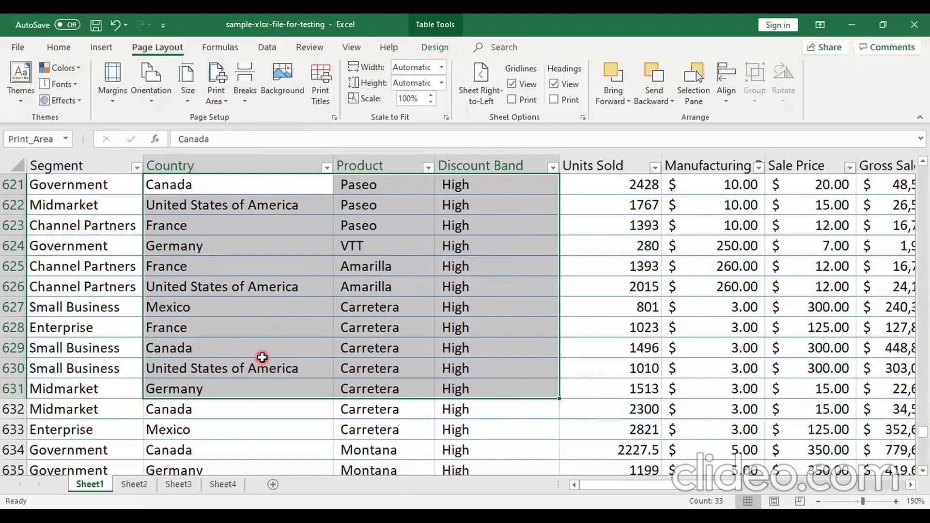
pyautogui.hotkey('ctrl', 'p')
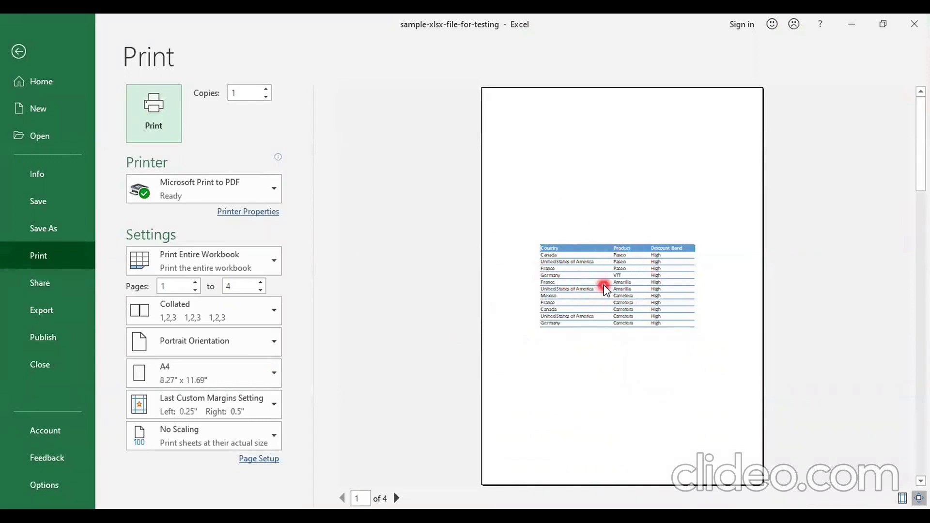
pyautogui.press('Escape')
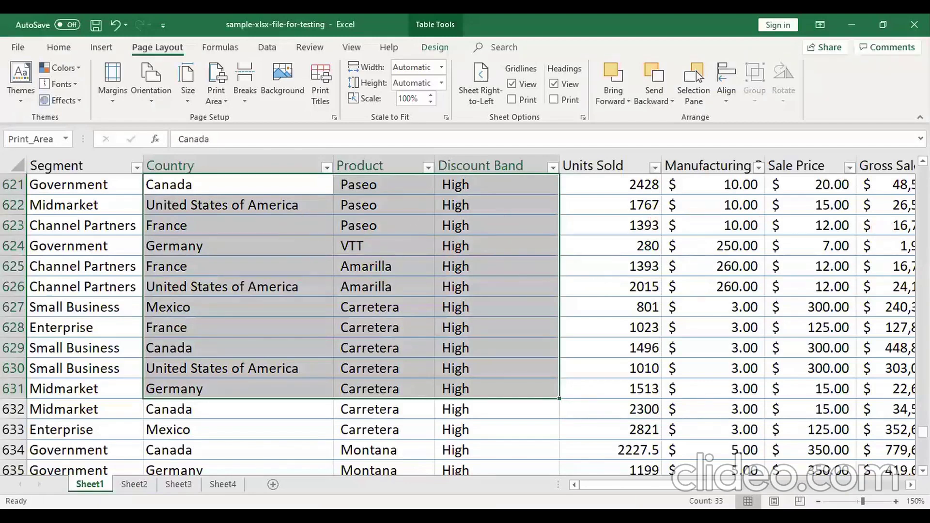
# Step: Insert a page break above row 5 of Sheet1
pyautogui.moveTo(922, 433); pyautogui.dragTo(923, 160)
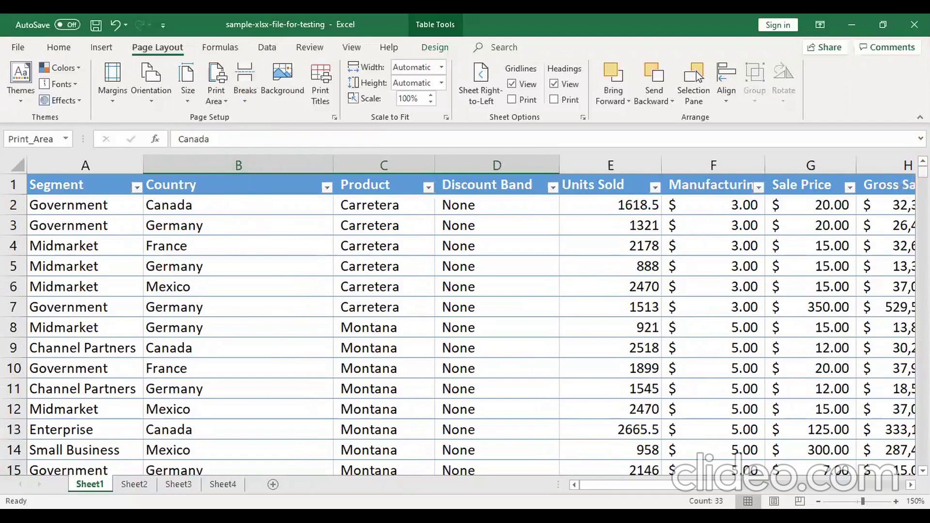
pyautogui.moveTo(922, 172)
pyautogui.mouseDown()
pyautogui.moveTo(923, 460)
pyautogui.moveTo(923, 170)
pyautogui.mouseUp()
pyautogui.click(67, 268)
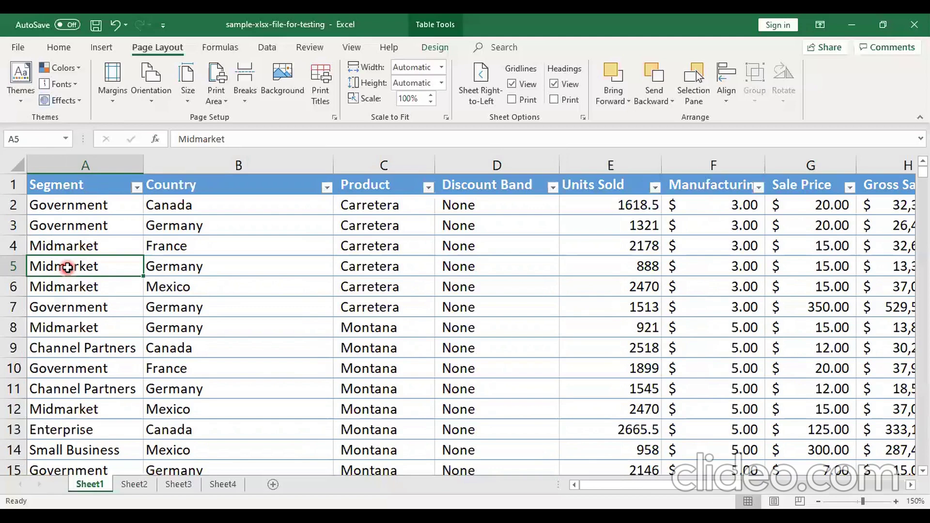
pyautogui.click(23, 265)
pyautogui.click(243, 92)
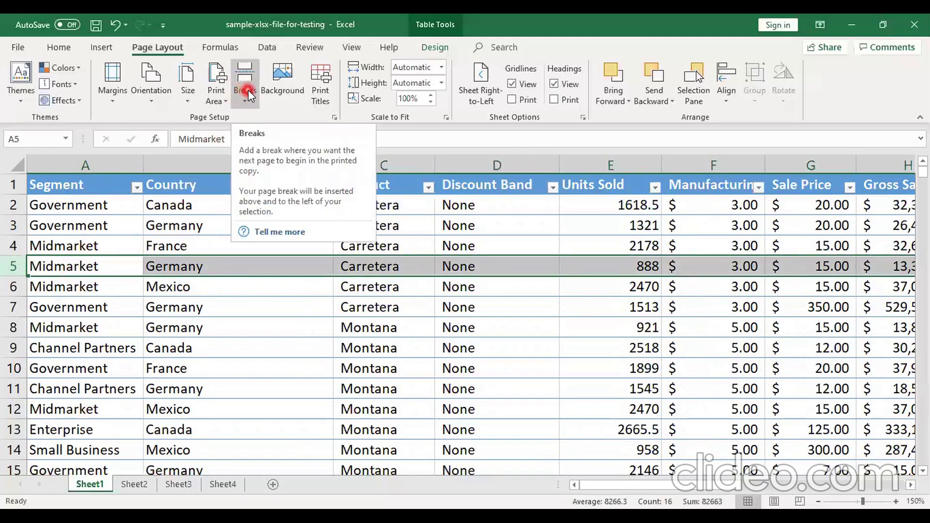
pyautogui.click(246, 92)
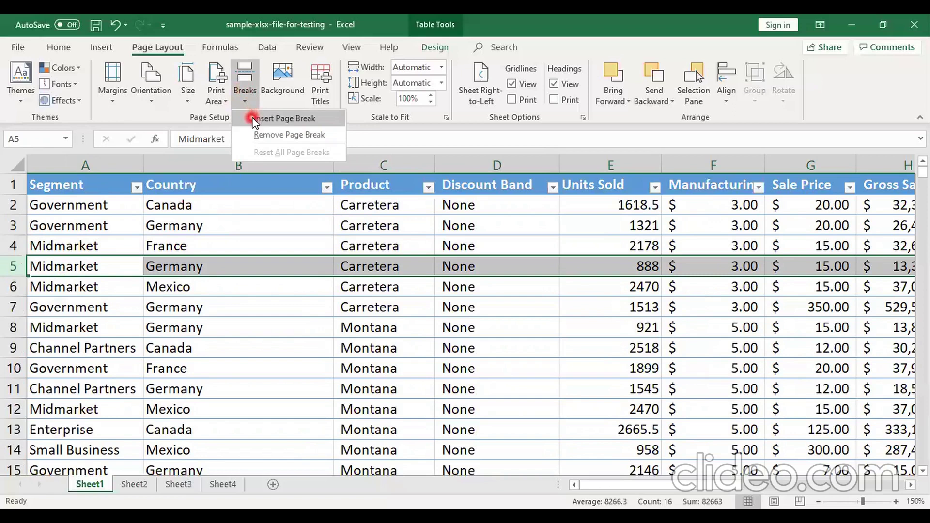
pyautogui.click(252, 119)
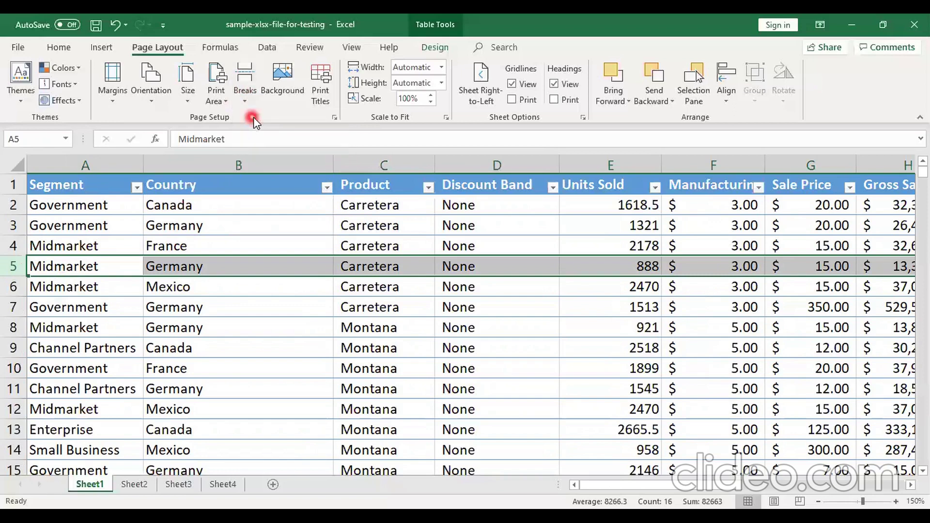
# Step: Check the page break in Sheet1's print preview and return to the worksheet
pyautogui.click(262, 225)
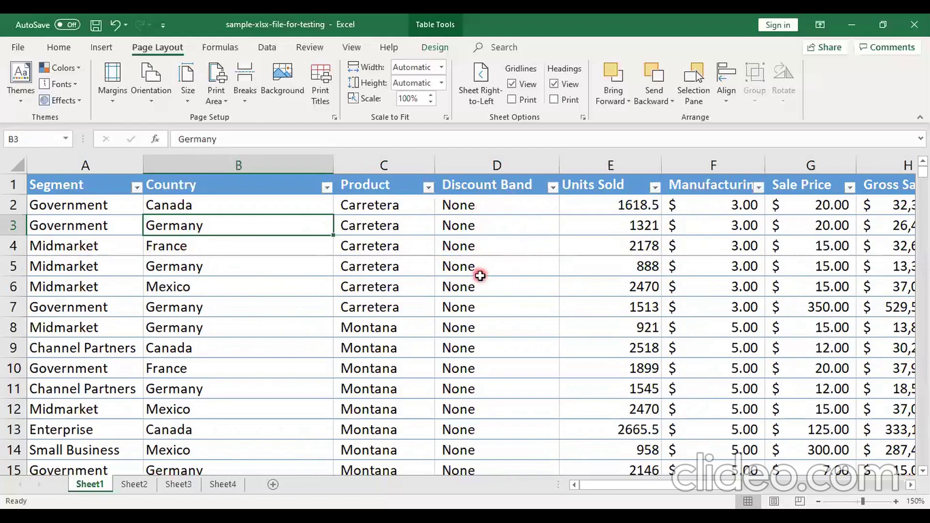
pyautogui.click(475, 217)
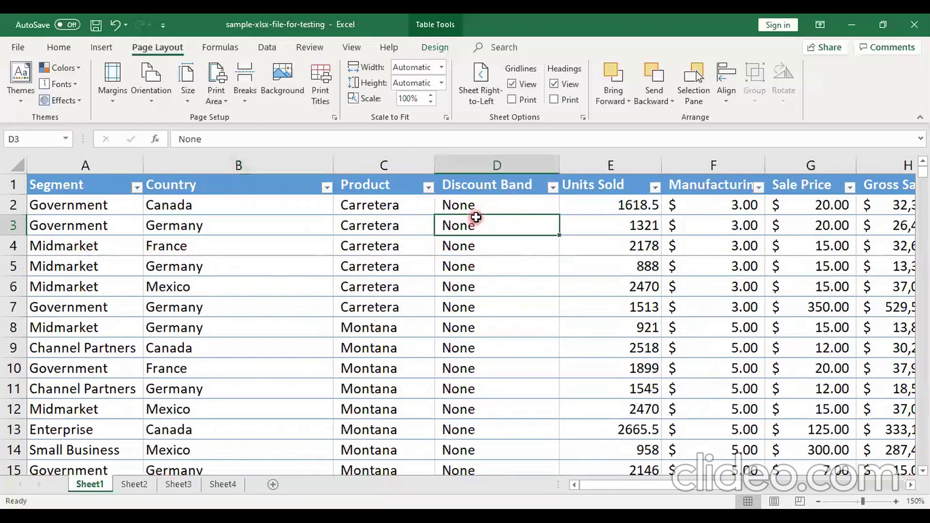
pyautogui.click(477, 264)
pyautogui.click(416, 223)
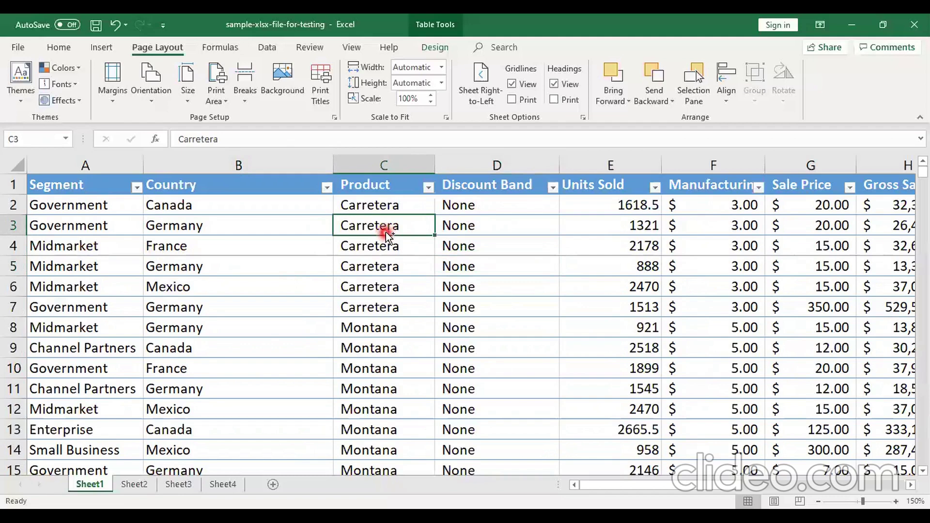
pyautogui.hotkey('ctrl', 'p')
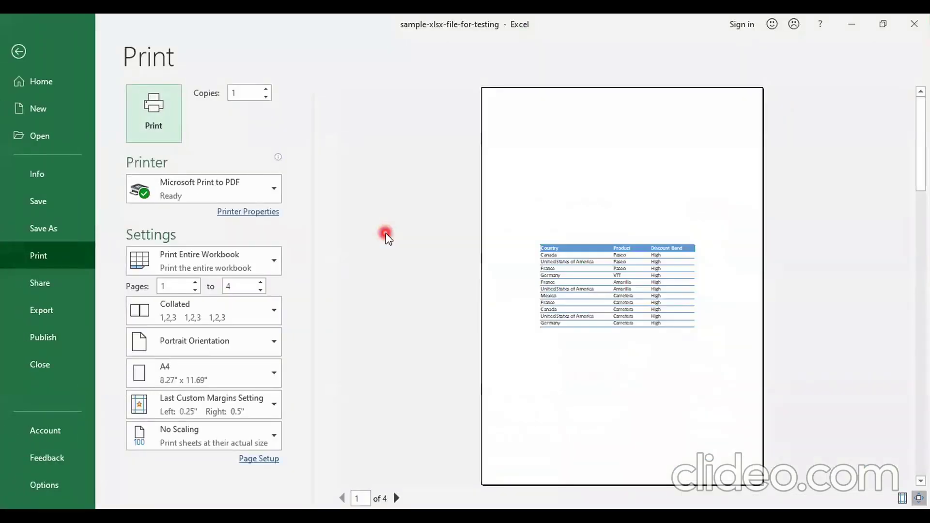
pyautogui.press('Escape')
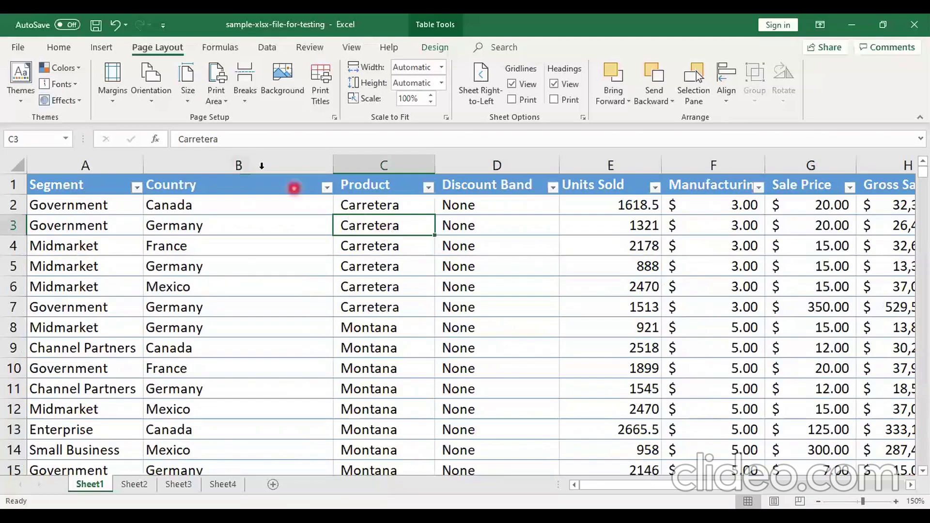
# Step: Clear Sheet1's print area, look through the first three pages of the print preview and return to the worksheet
pyautogui.click(221, 99)
pyautogui.moveTo(221, 98); pyautogui.dragTo(225, 133)
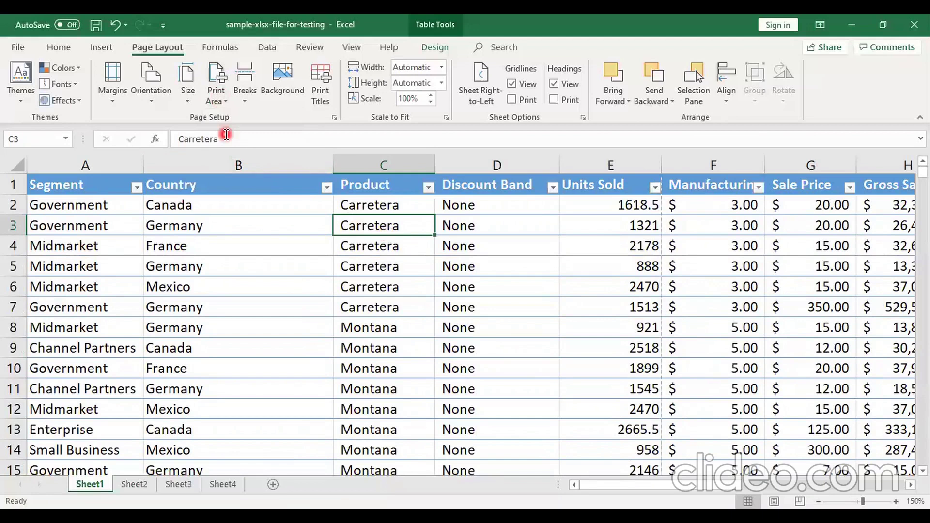
pyautogui.click(242, 223)
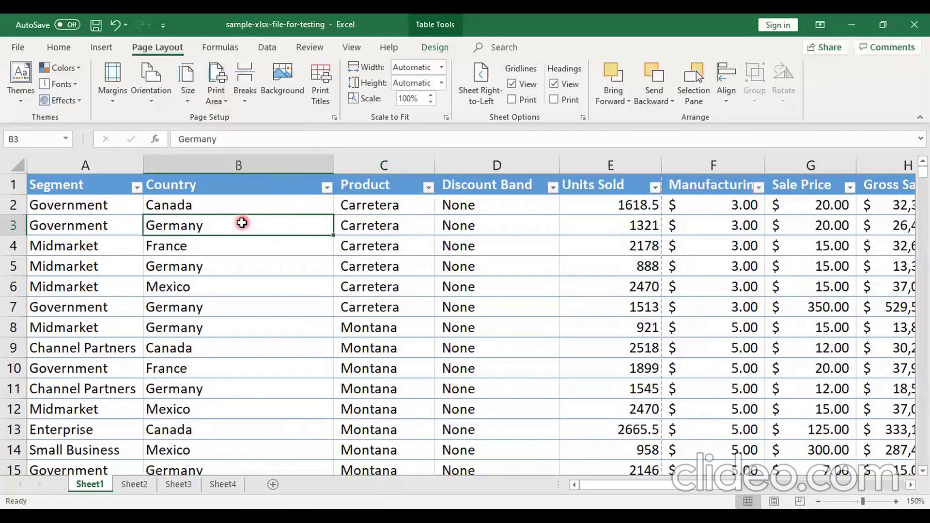
pyautogui.hotkey('ctrl', 'p')
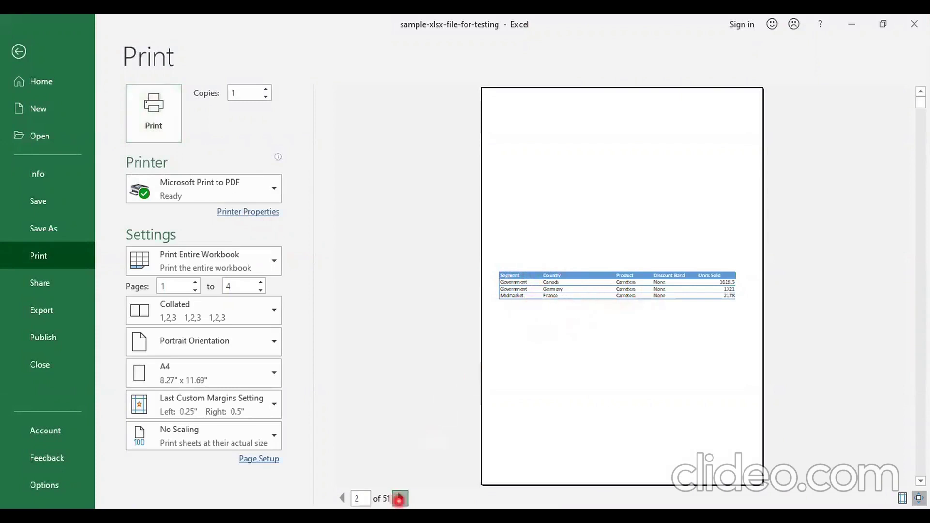
pyautogui.click(400, 498)
pyautogui.click(400, 498)
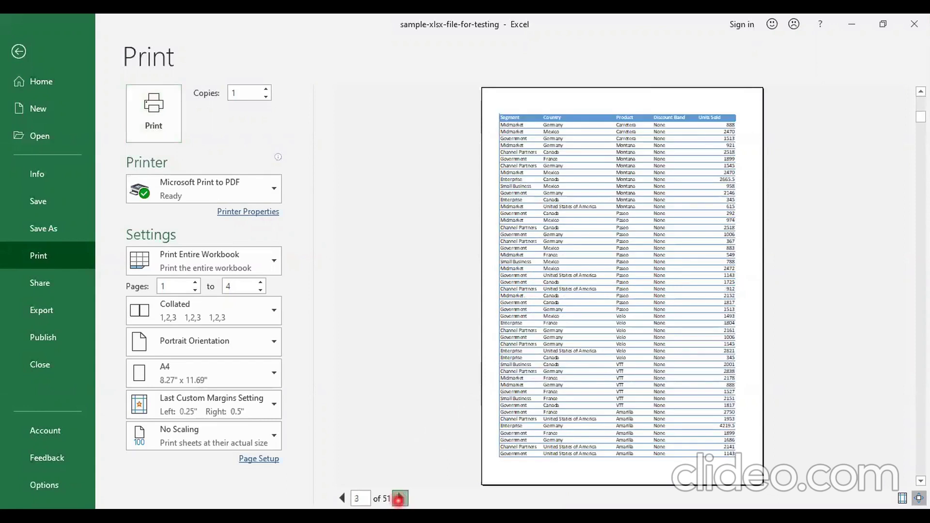
pyautogui.click(343, 499)
pyautogui.click(342, 498)
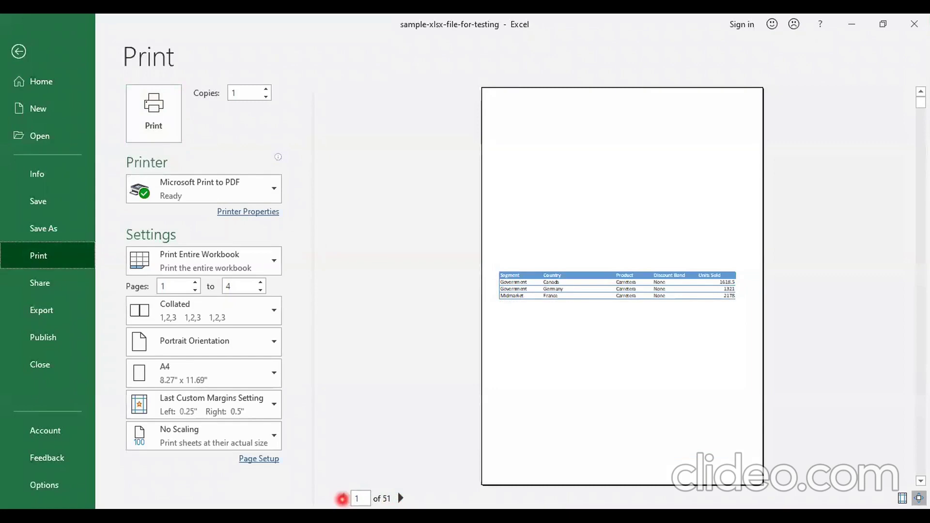
pyautogui.press('Escape')
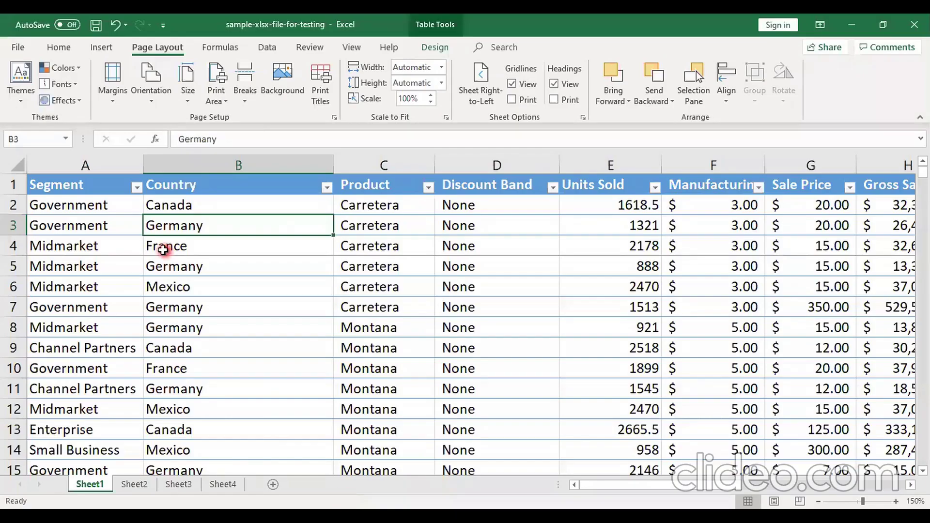
# Step: Remove the rows to repeat at top from Sheet1's print titles and check page 2 of the print preview
pyautogui.click(320, 84)
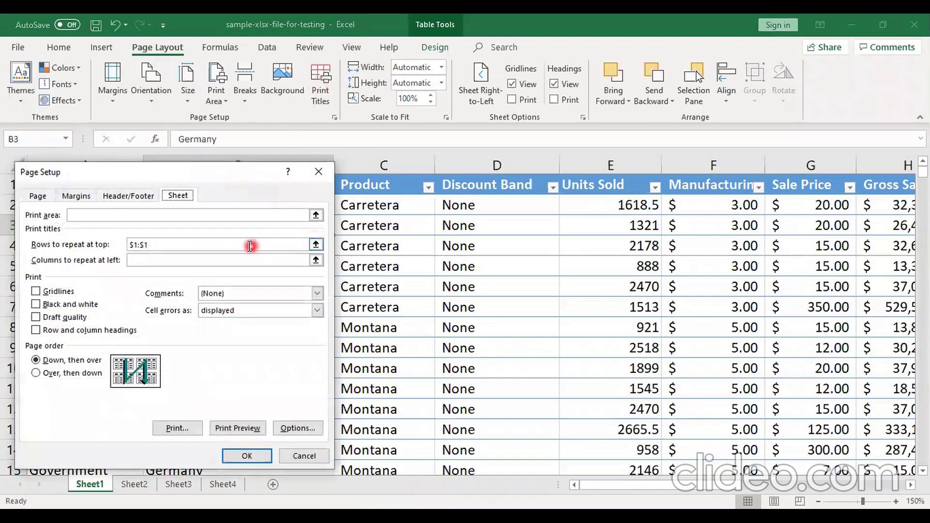
pyautogui.click(248, 246)
pyautogui.press('BackSpace')
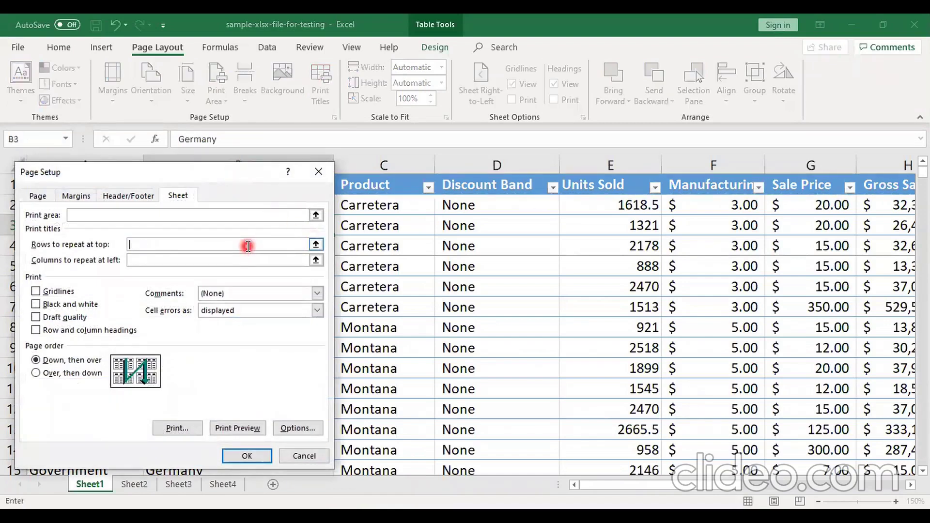
pyautogui.click(239, 455)
pyautogui.click(395, 347)
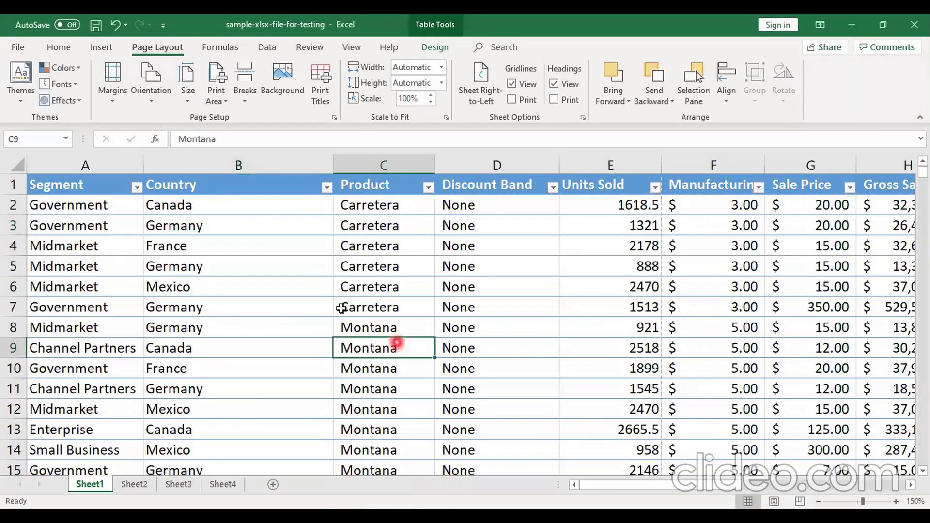
pyautogui.click(259, 211)
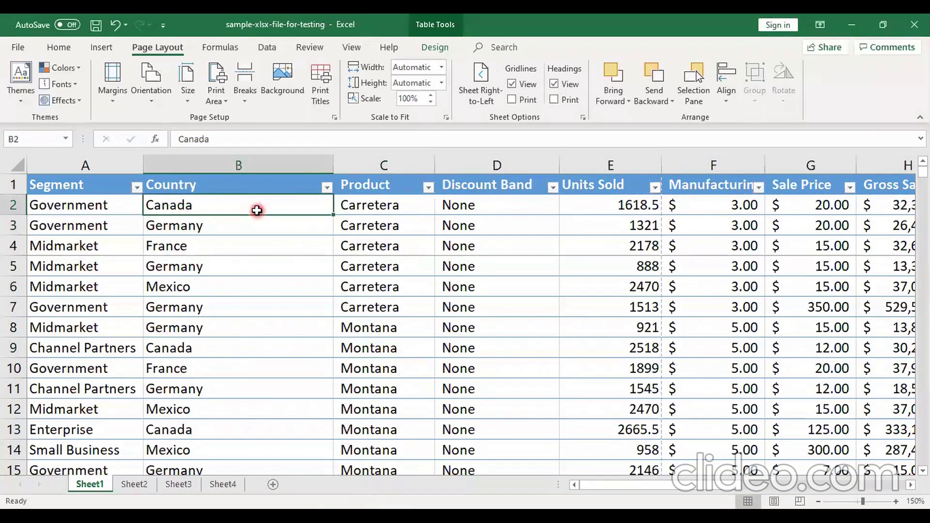
pyautogui.hotkey('ctrl', 'p')
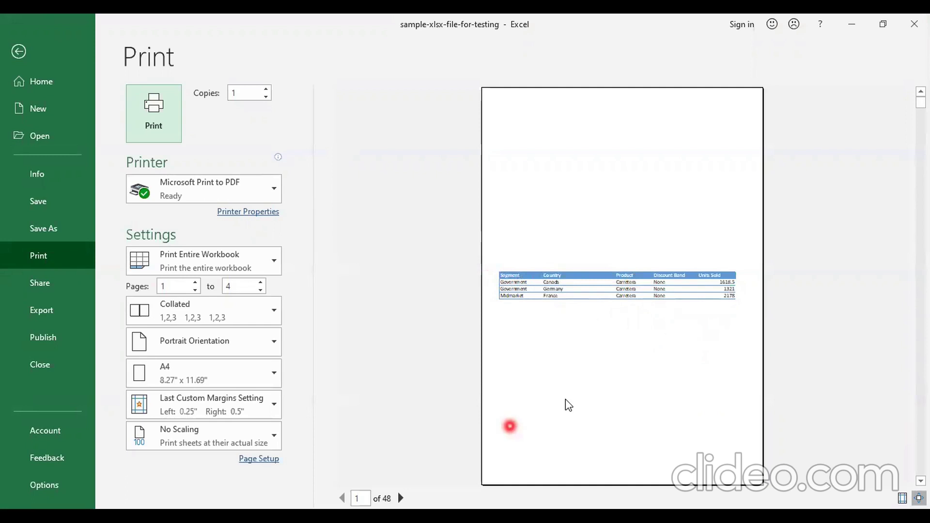
pyautogui.click(400, 498)
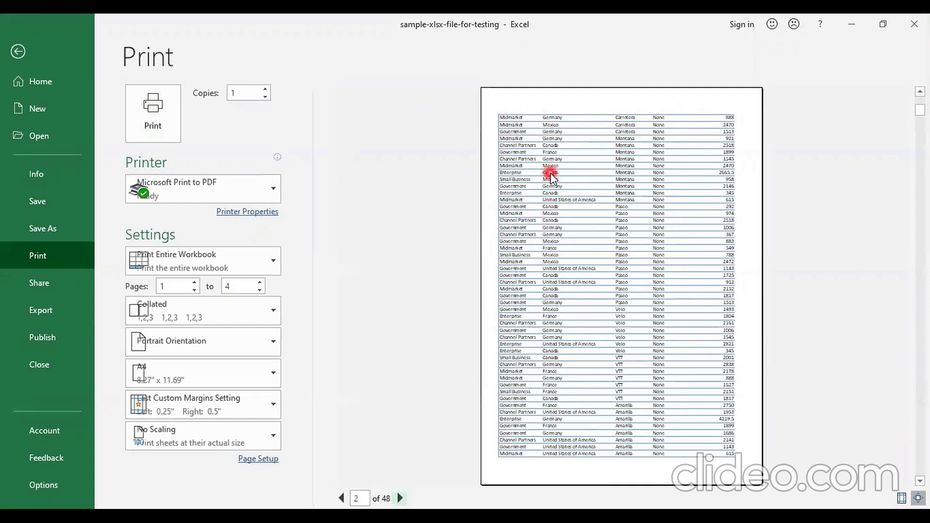
# Step: Set row 1 ($1:$1) as the rows to repeat at top in Sheet1's print titles
pyautogui.press('Escape')
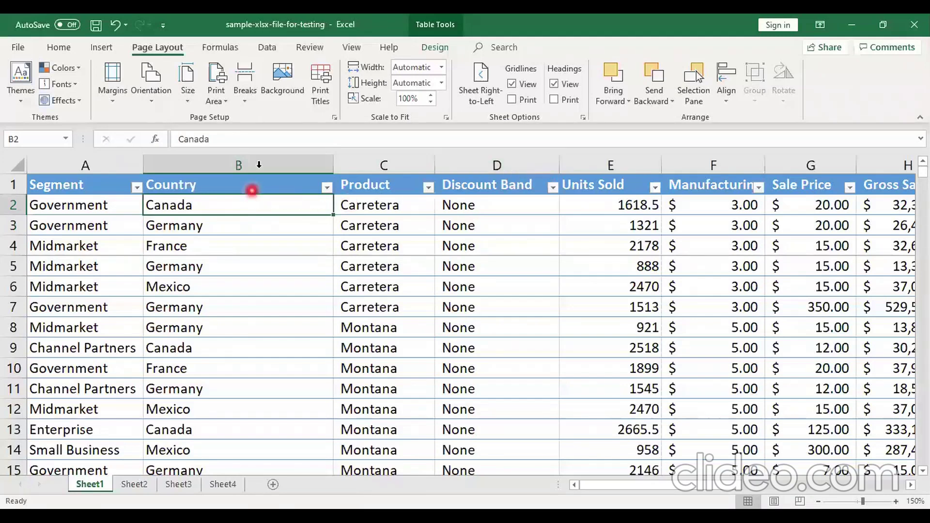
pyautogui.click(324, 91)
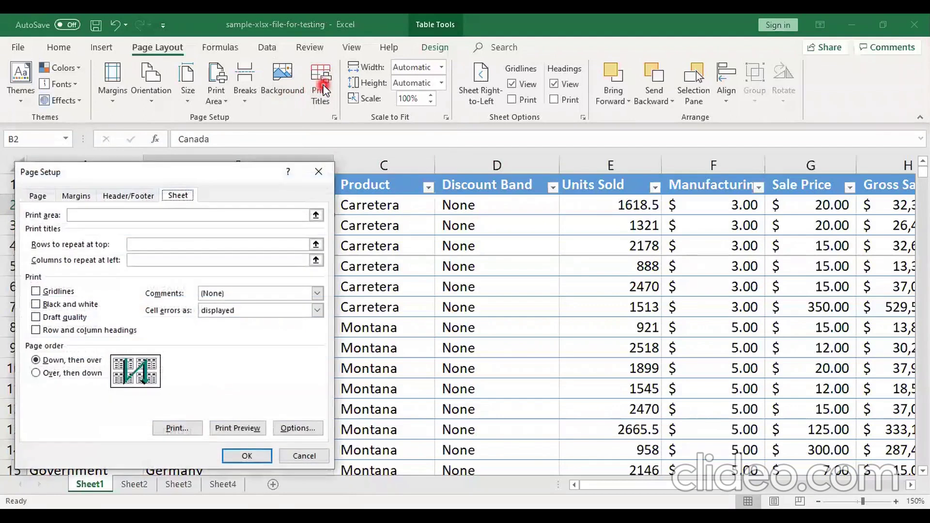
pyautogui.click(201, 175)
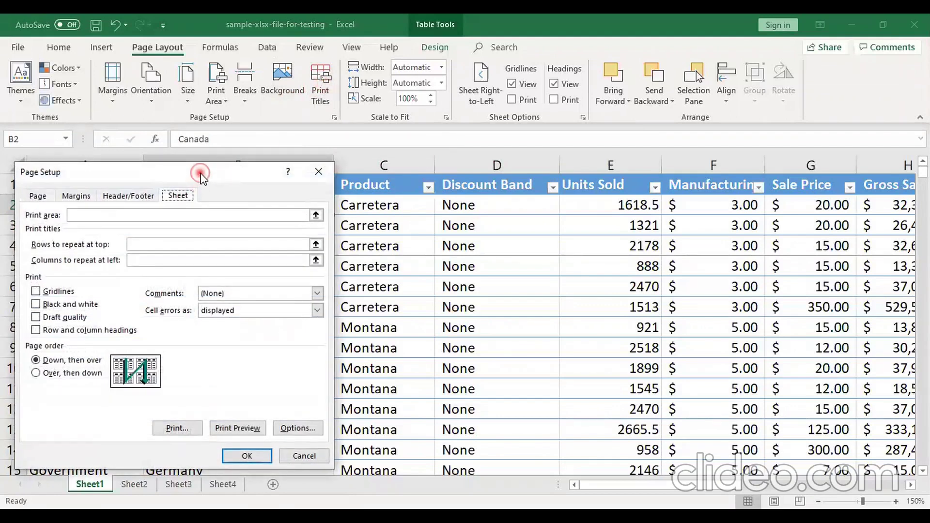
pyautogui.moveTo(201, 176); pyautogui.dragTo(633, 141)
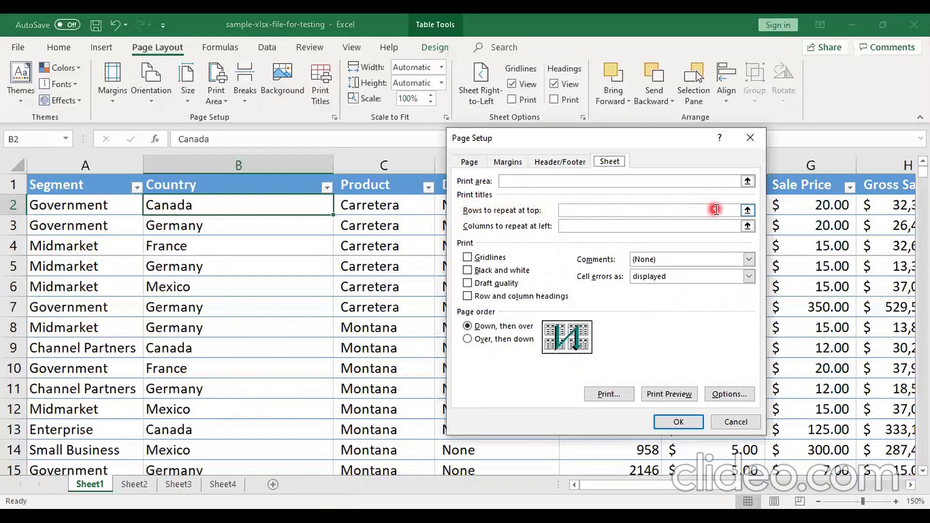
pyautogui.click(748, 211)
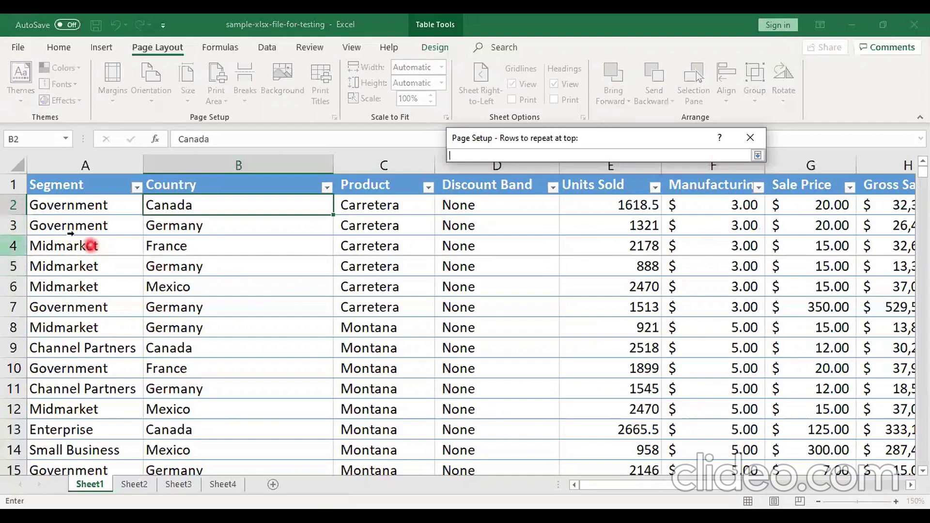
pyautogui.click(13, 184)
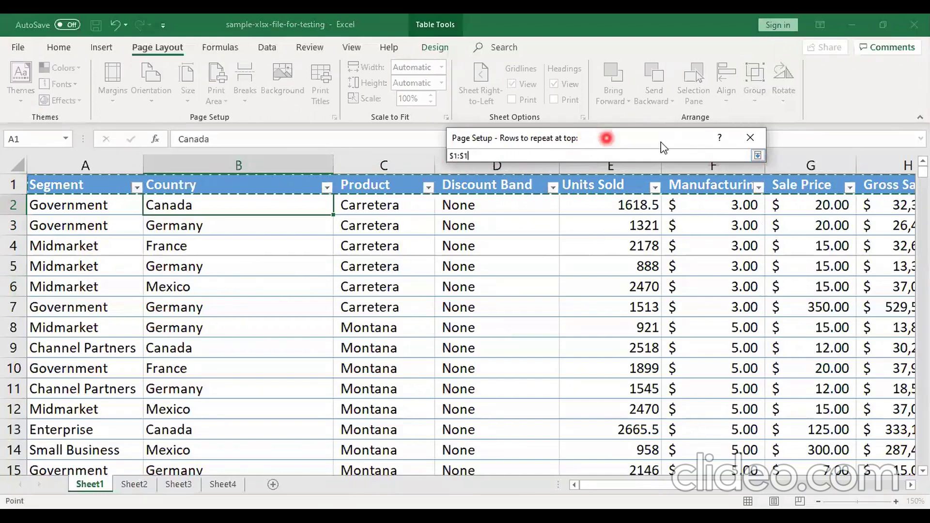
pyautogui.click(759, 155)
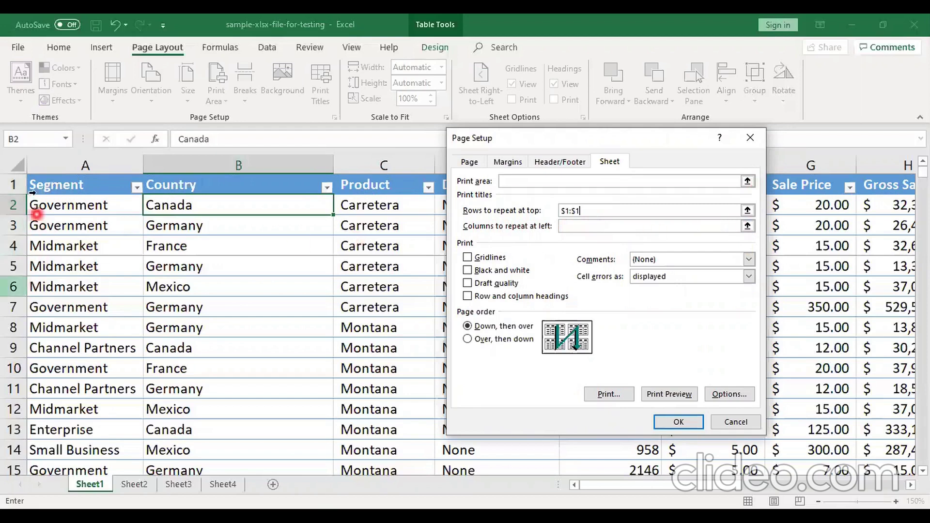
pyautogui.click(667, 420)
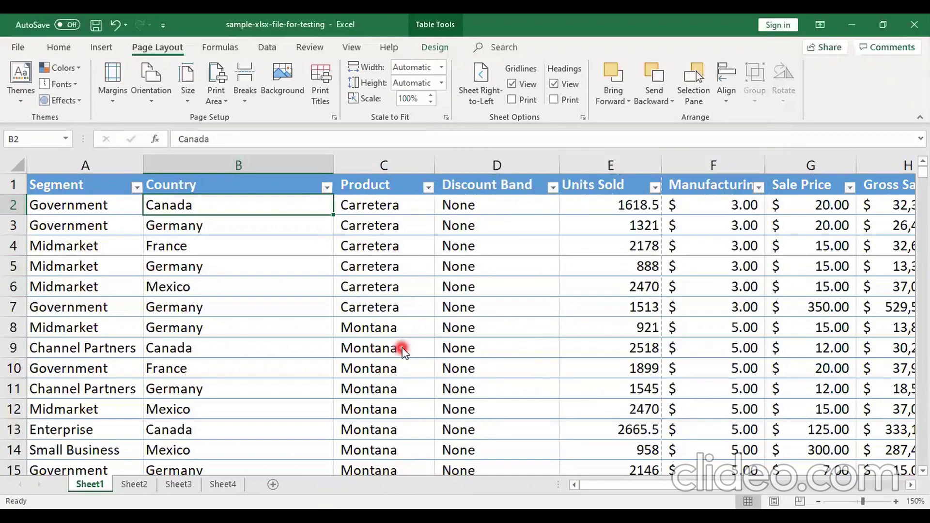
# Step: Look through the first four pages of the print preview for the repeated header row and return to the worksheet
pyautogui.hotkey('ctrl', 'p')
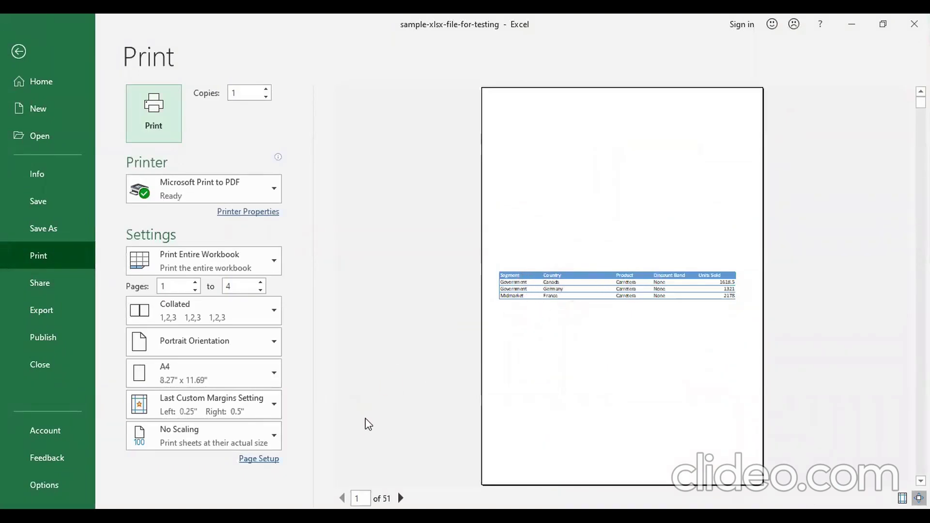
pyautogui.click(400, 498)
pyautogui.click(398, 498)
pyautogui.click(399, 497)
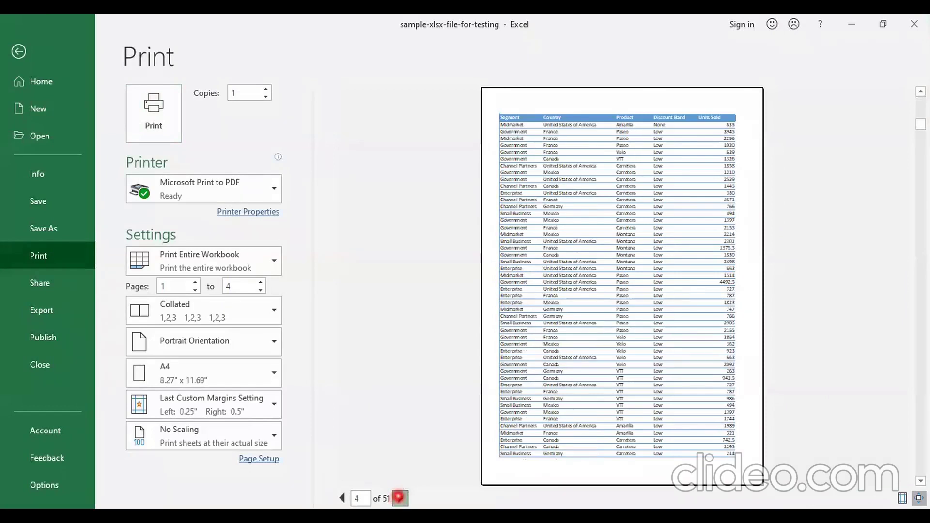
pyautogui.press('Escape')
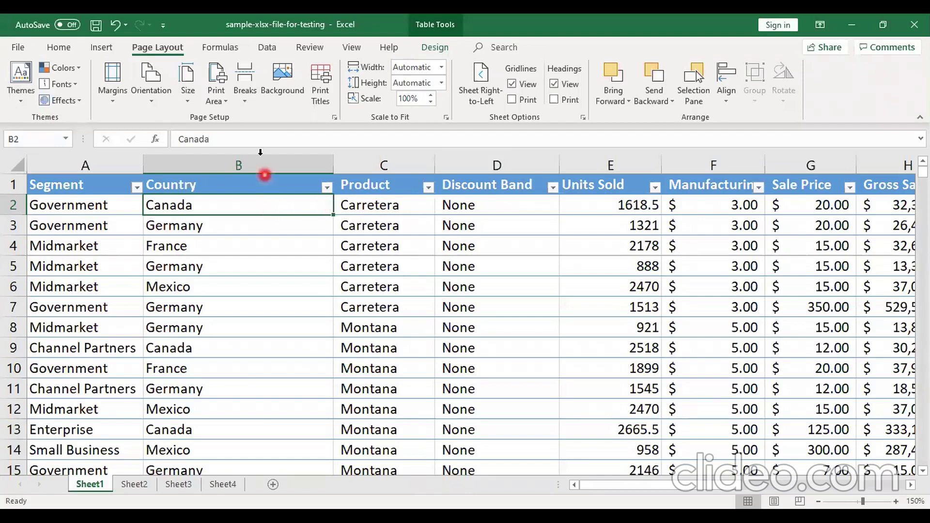
# Step: Set the LOGO picture from the Pictures folder as Sheet1's background
pyautogui.click(286, 82)
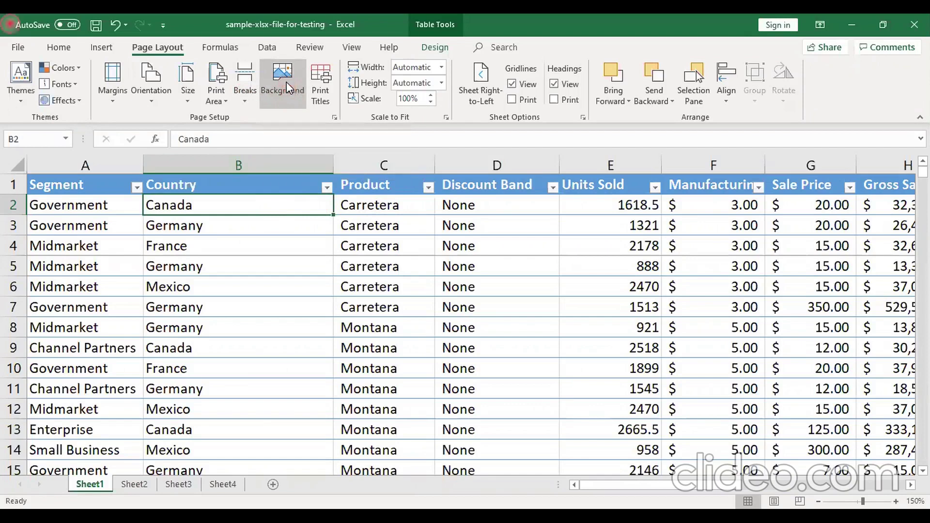
pyautogui.click(287, 82)
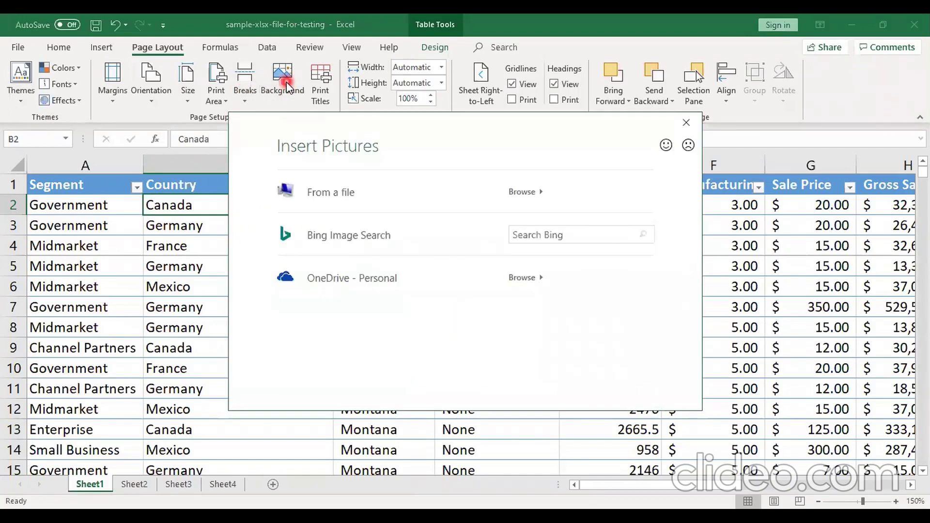
pyautogui.click(322, 192)
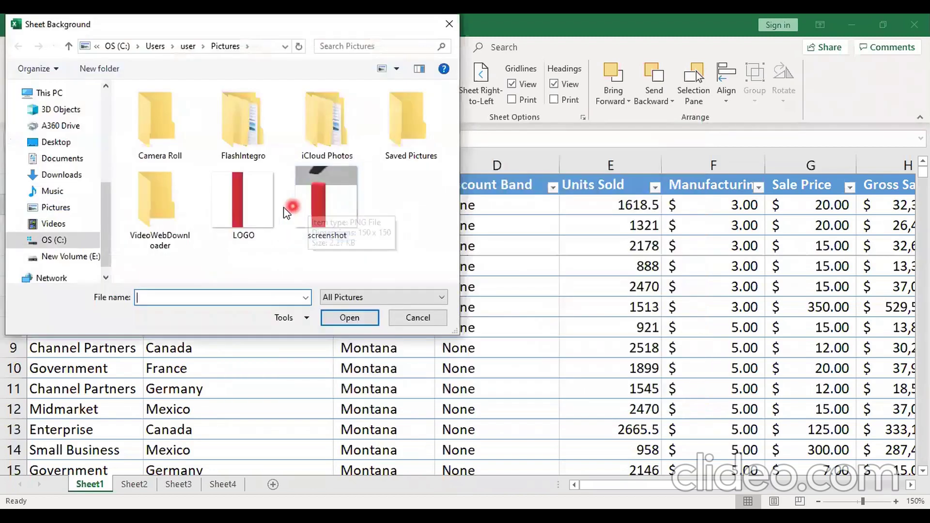
pyautogui.click(253, 209)
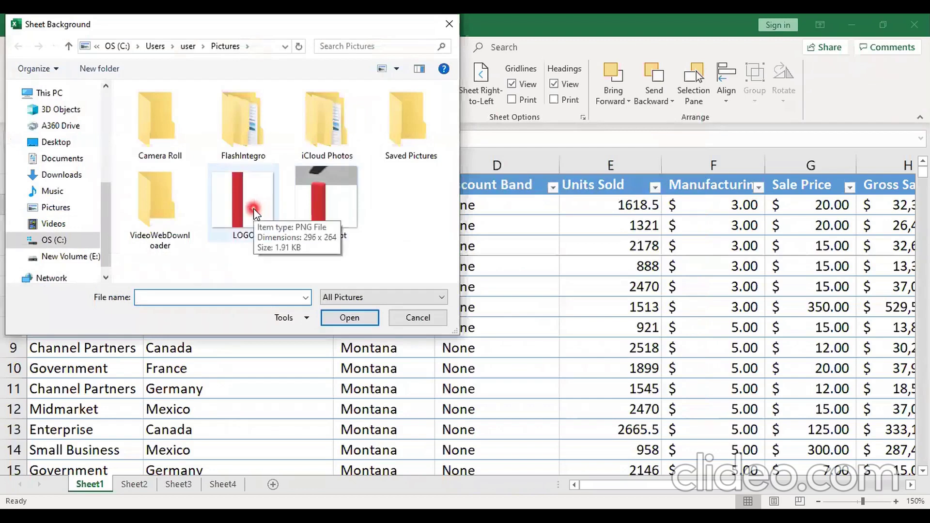
pyautogui.doubleClick(251, 202)
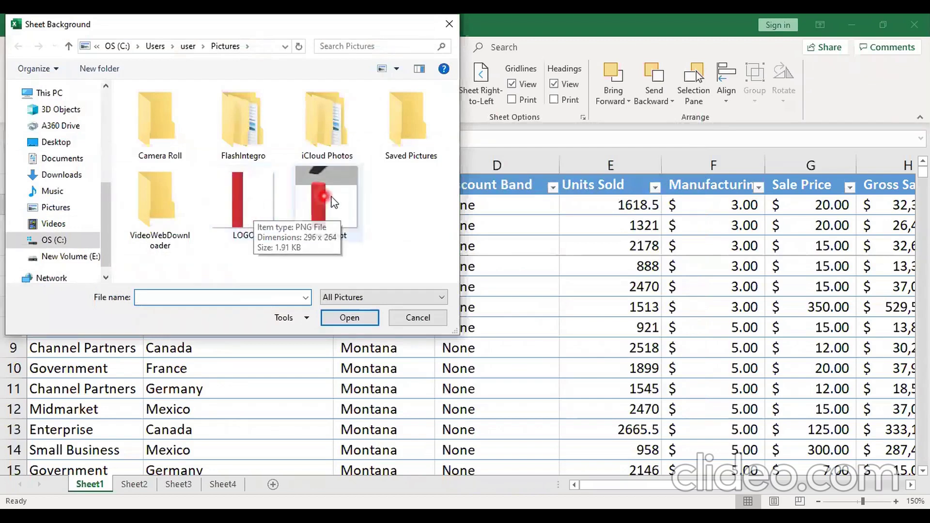
pyautogui.click(347, 316)
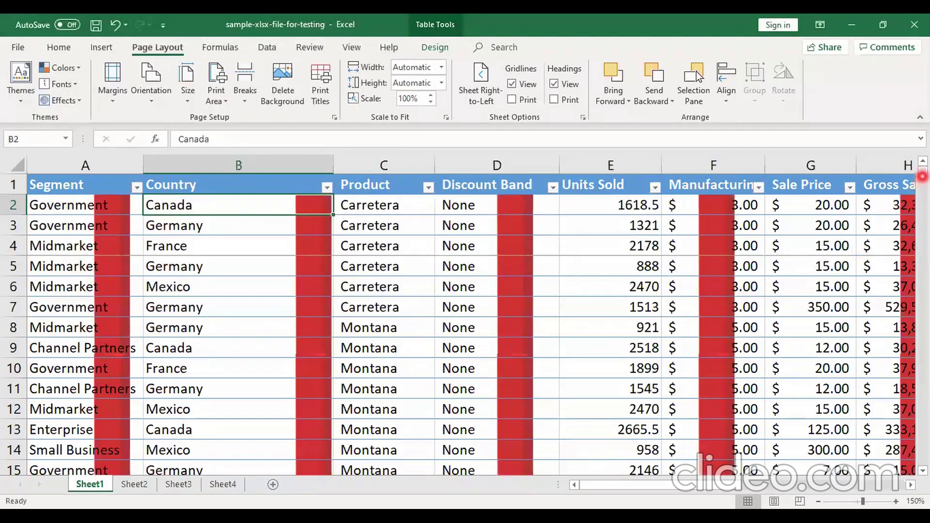
# Step: Look over the background on Sheet1 and delete it
pyautogui.moveTo(923, 170)
pyautogui.mouseDown()
pyautogui.moveTo(922, 329)
pyautogui.moveTo(923, 170)
pyautogui.mouseUp()
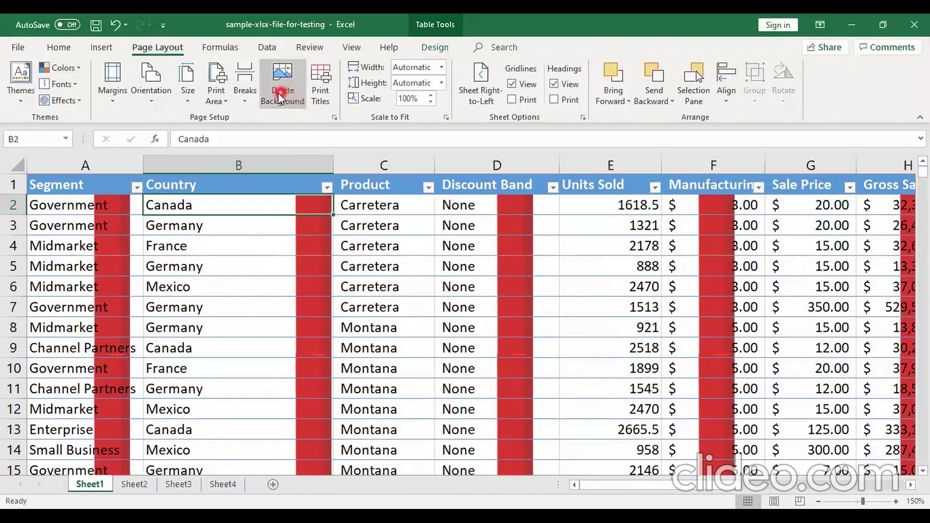
pyautogui.click(275, 111)
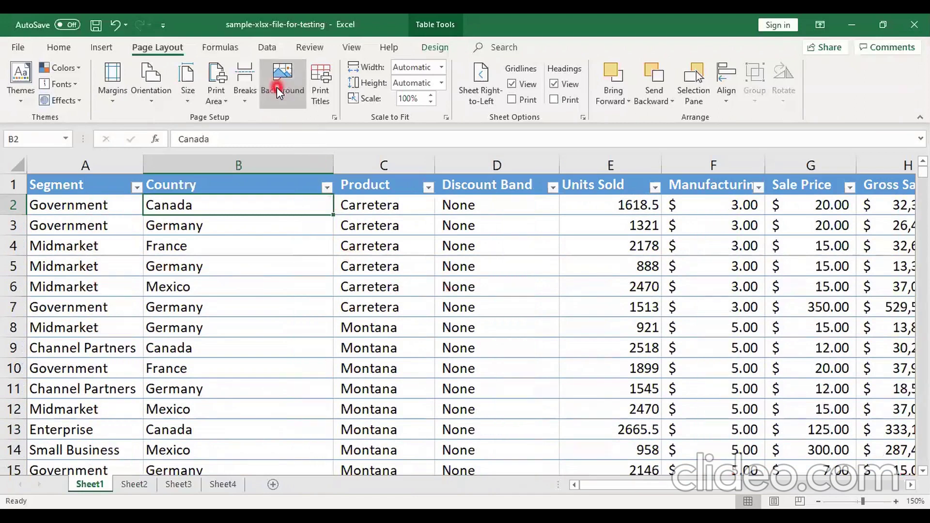